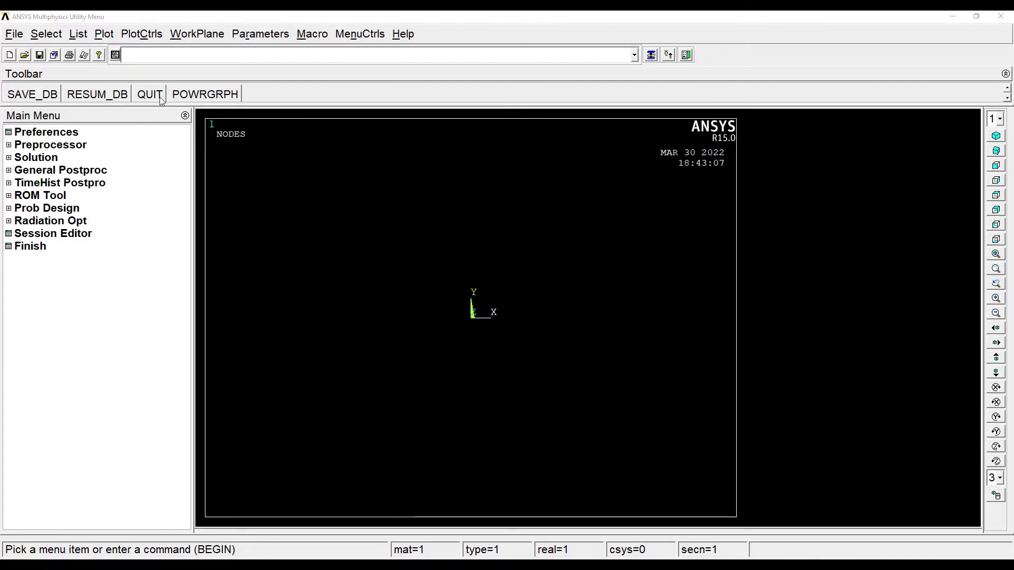
Filter the interface preferences to Structural only
left_click(56, 136)
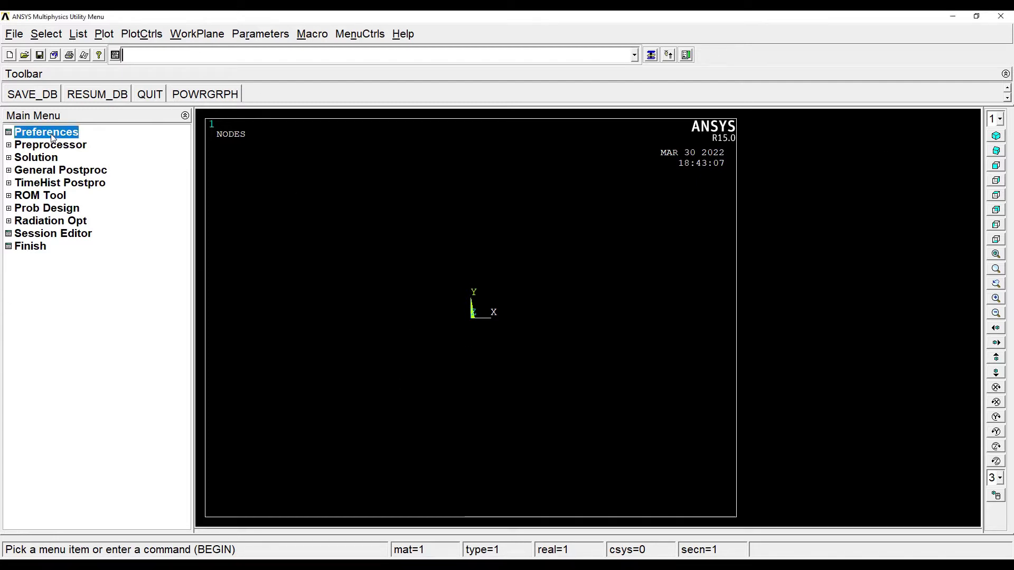
left_click(505, 221)
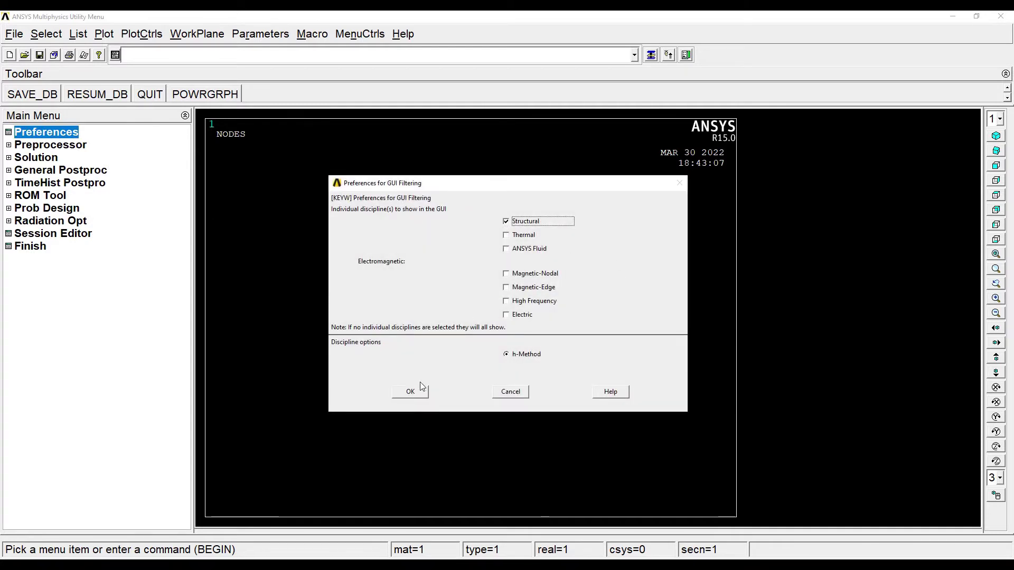
left_click(410, 392)
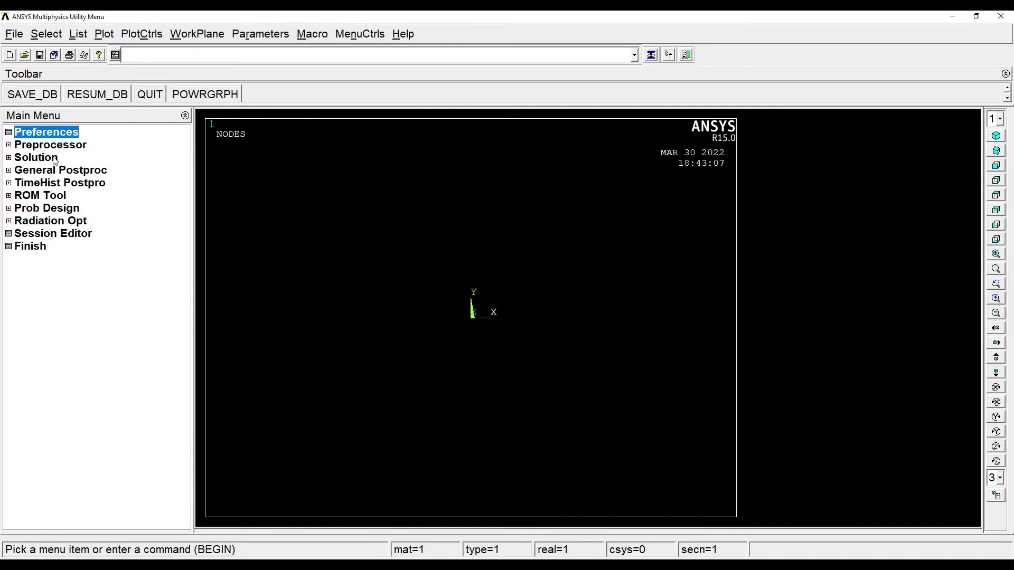
Add the 2-node BEAM188 beam as element type 1
left_click(58, 149)
left_click(61, 158)
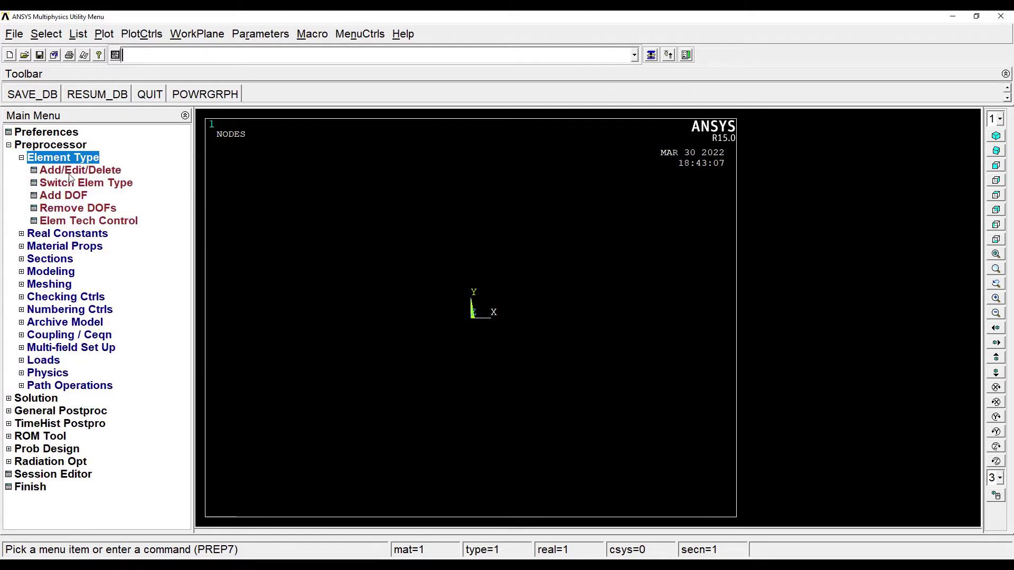
left_click(68, 171)
left_click(102, 334)
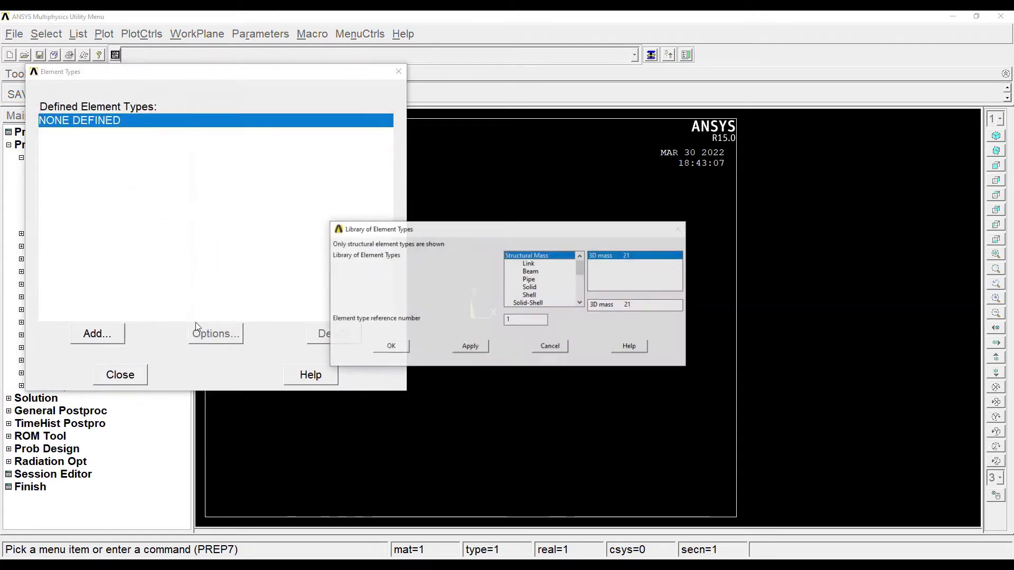
left_click(530, 271)
left_click(602, 264)
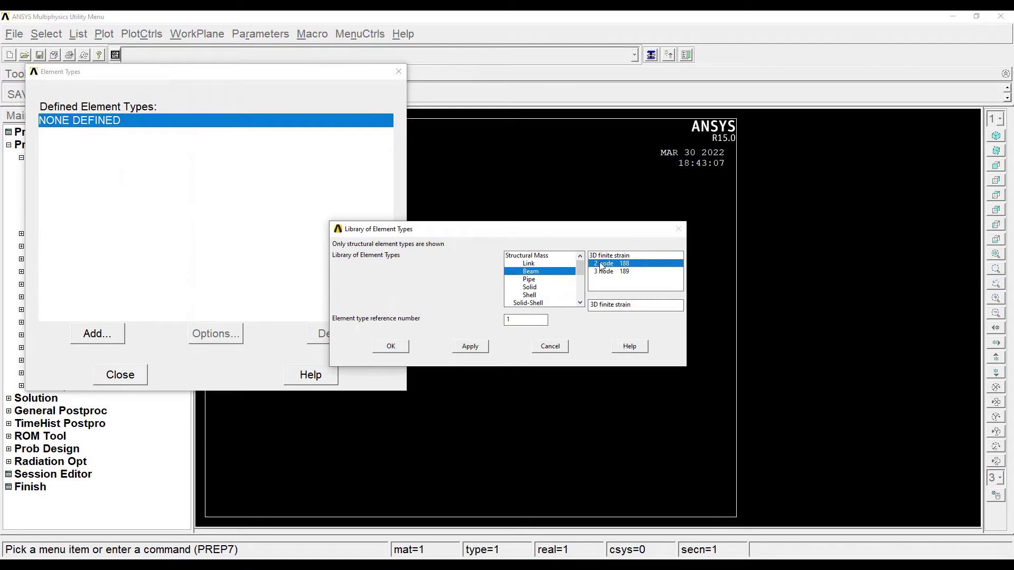
left_click(390, 347)
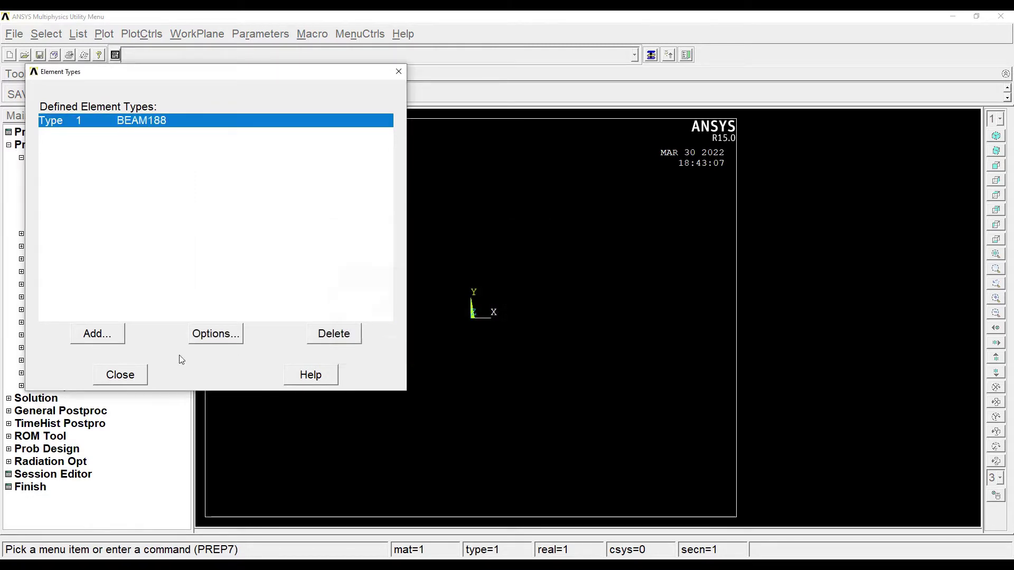
left_click(118, 378)
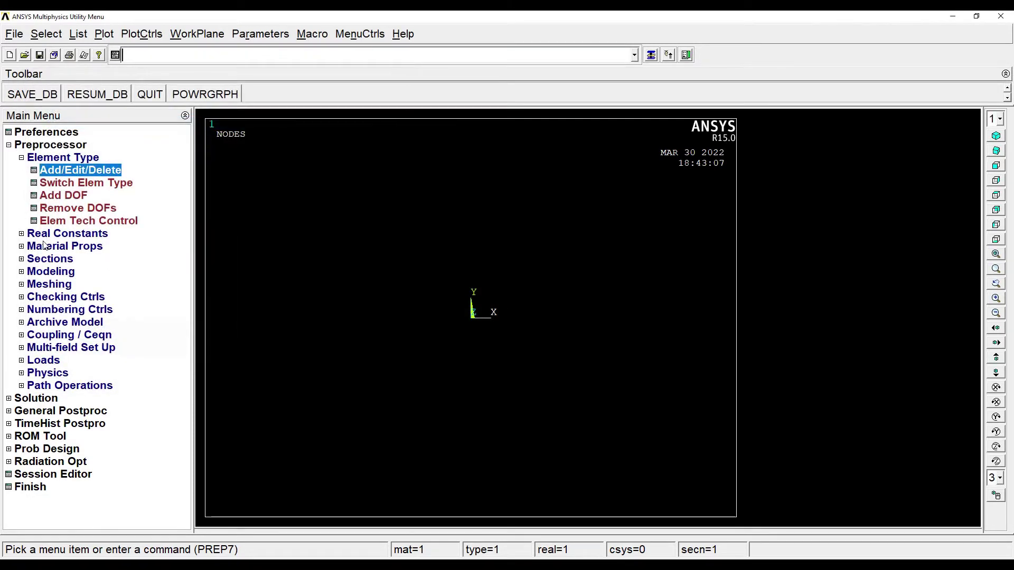
Define material 1 as linear isotropic elastic with EX 2e5 and PRXY 0.3
left_click(44, 246)
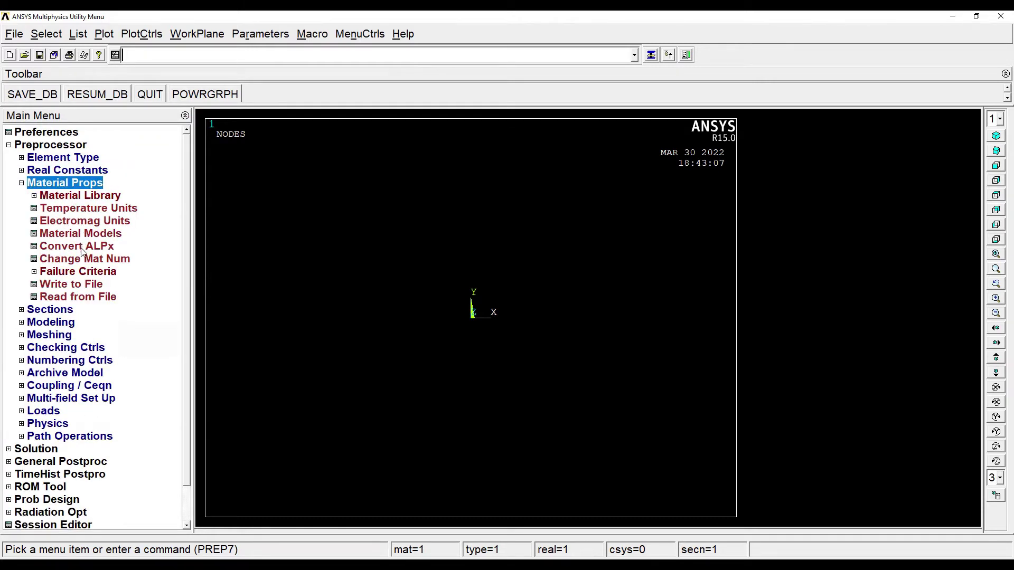
left_click(82, 234)
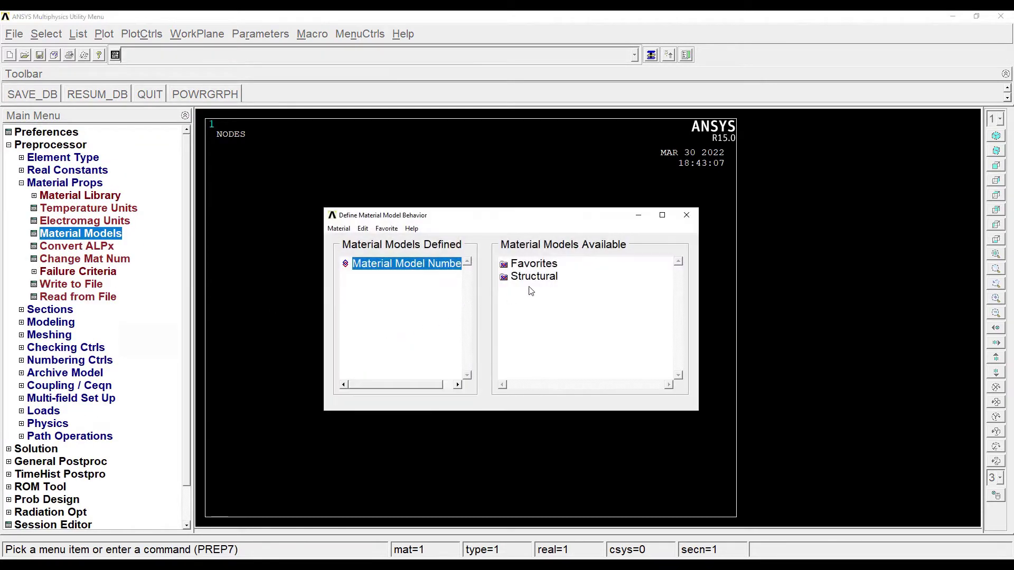
double_click(530, 279)
double_click(536, 291)
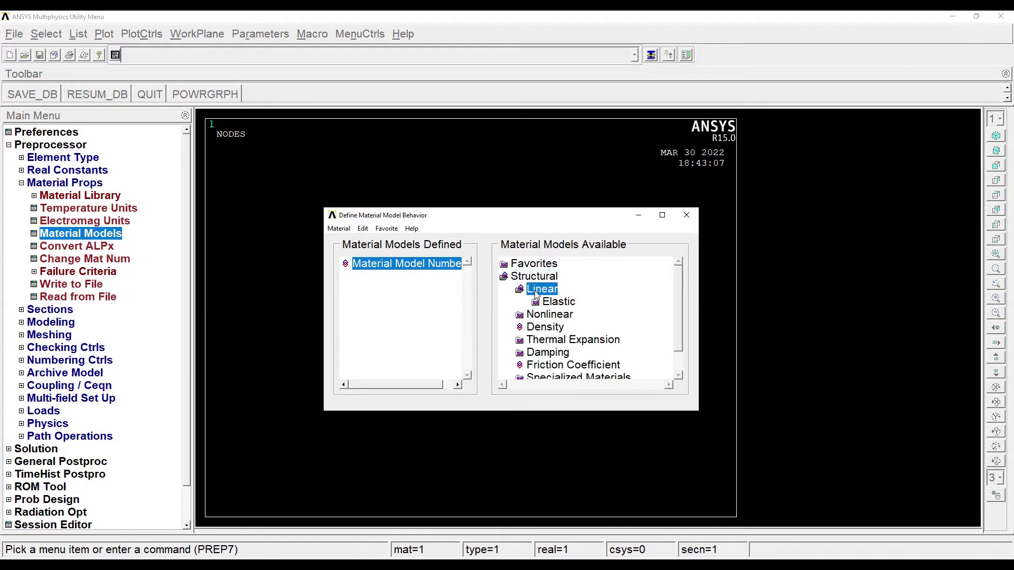
double_click(555, 305)
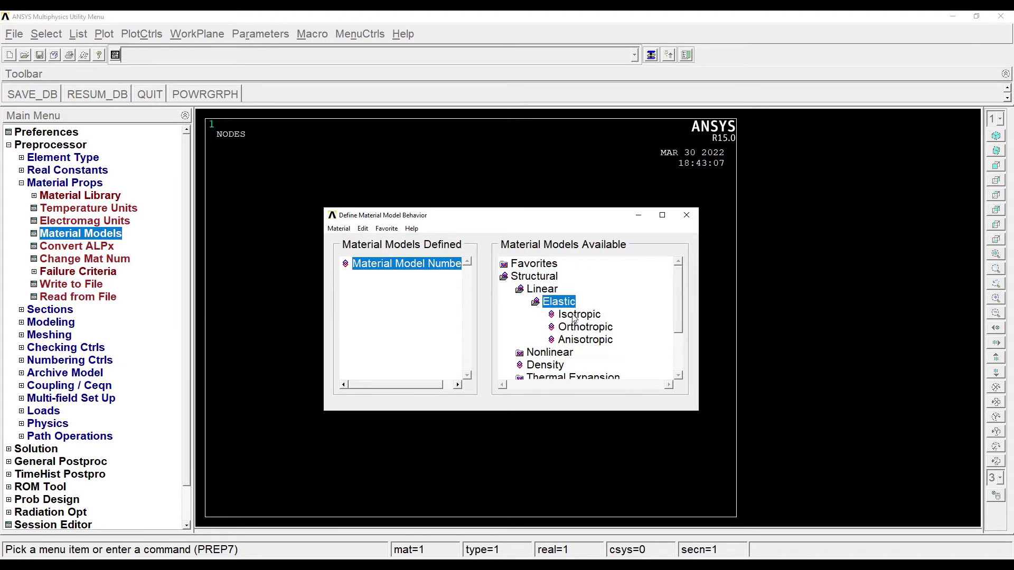
double_click(574, 315)
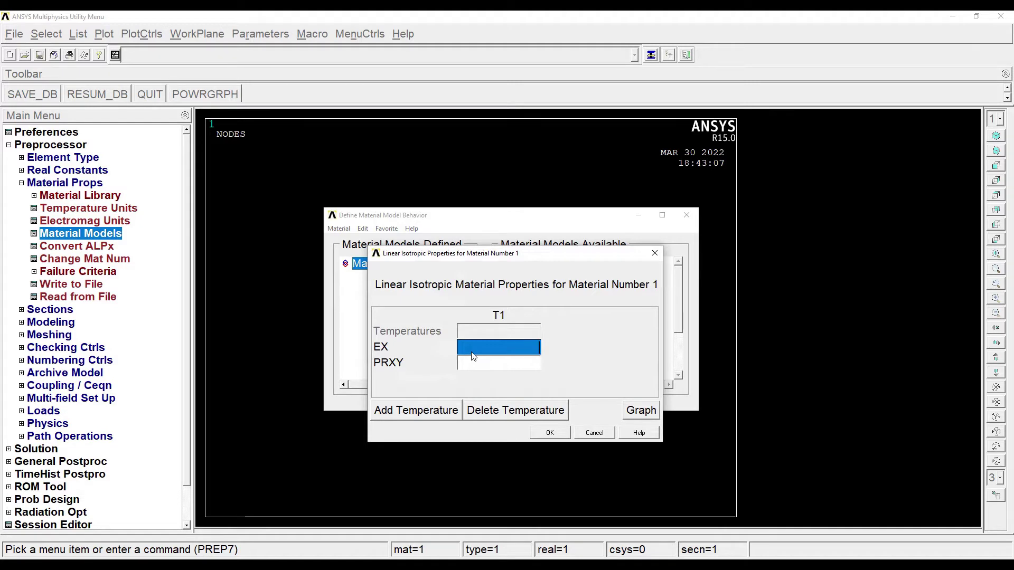
type("2e5")
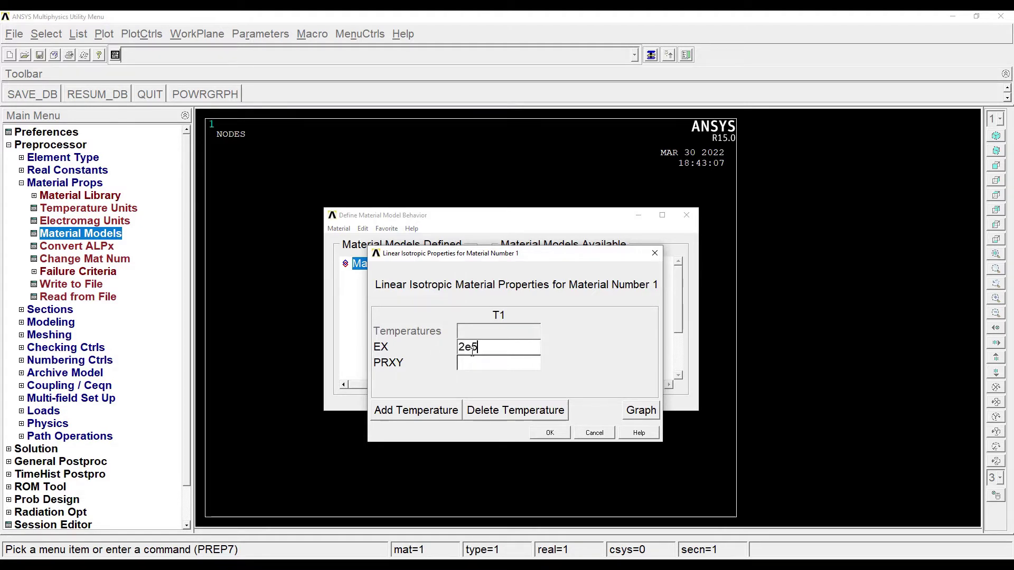
key("Tab")
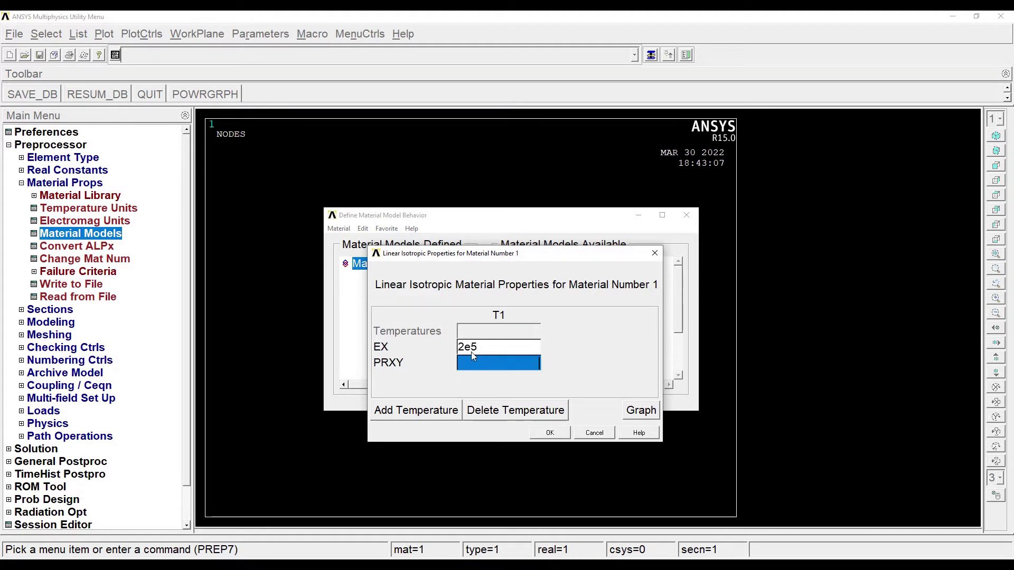
type("0.3")
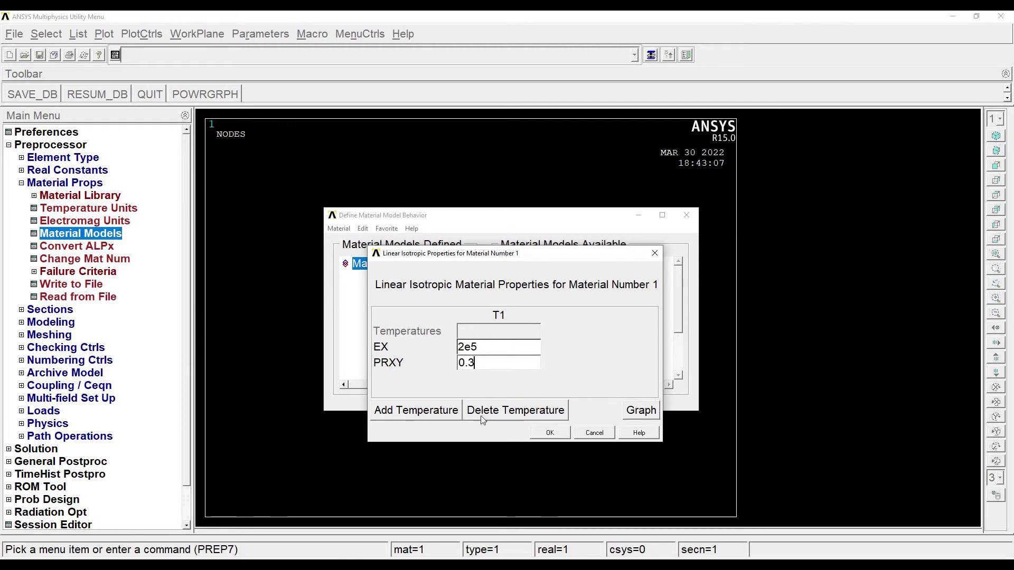
left_click(549, 433)
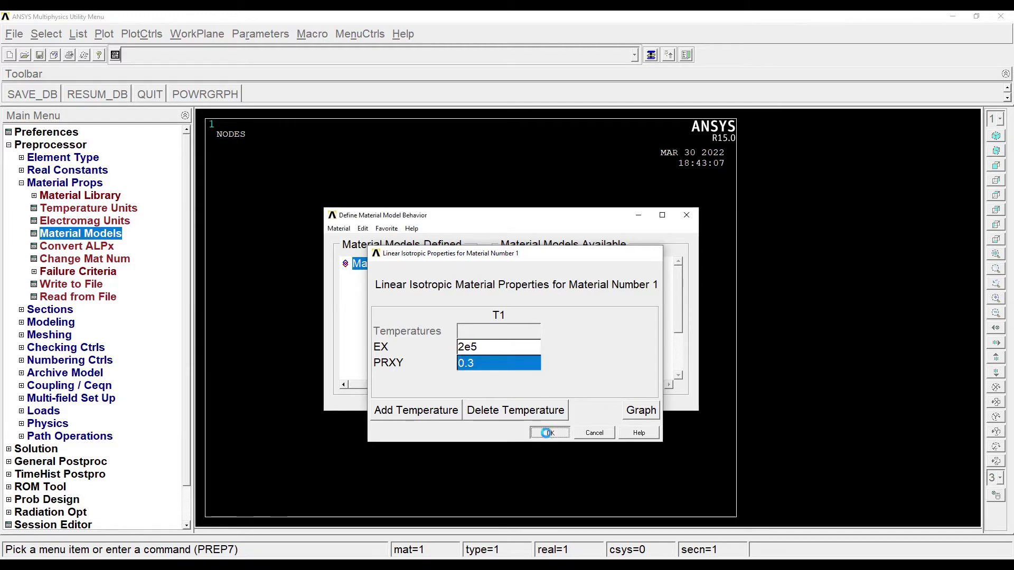
left_click(685, 218)
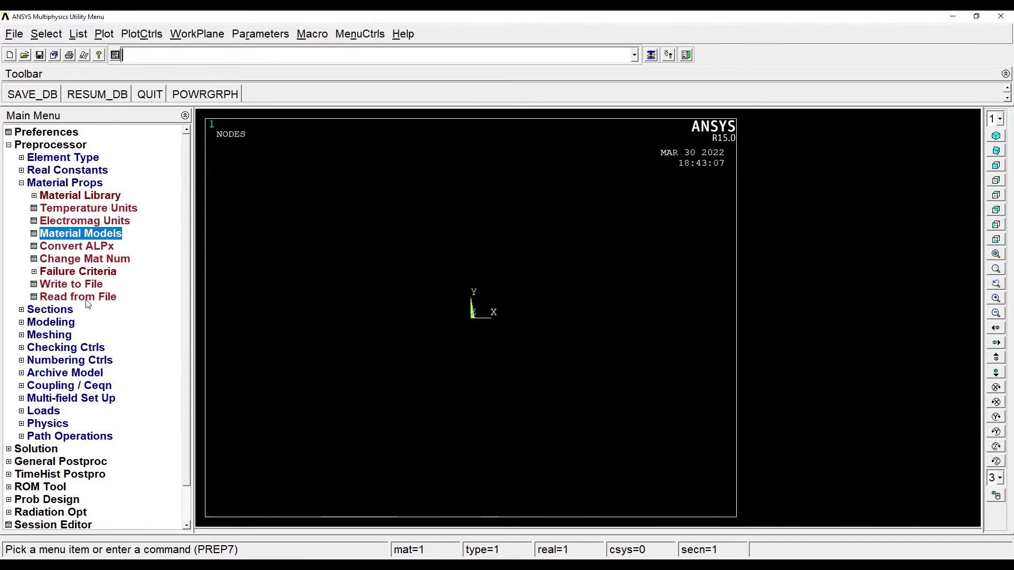
Create common beam section 1 as a rectangle with B 20 and H 20
left_click(52, 310)
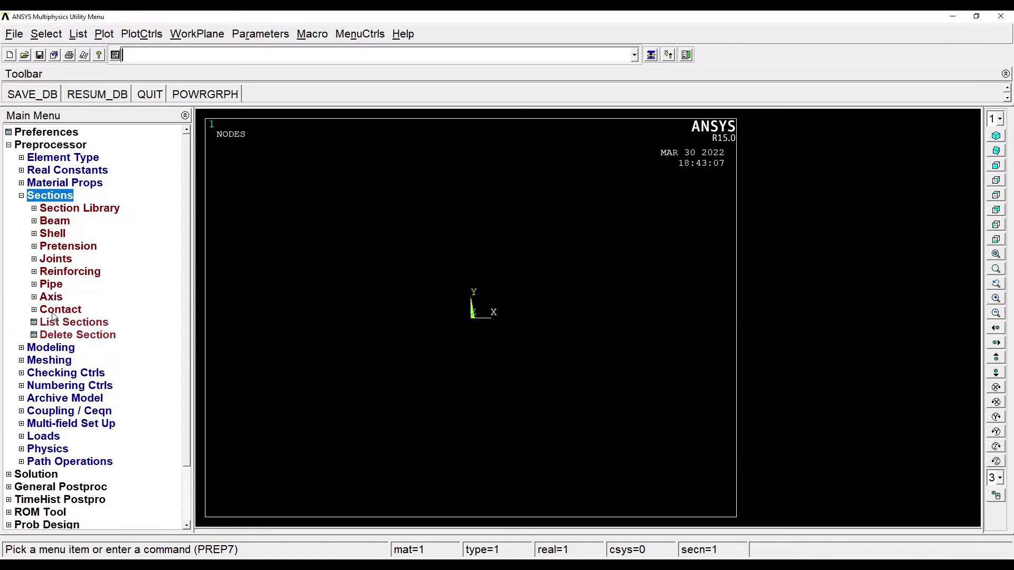
left_click(58, 220)
left_click(78, 236)
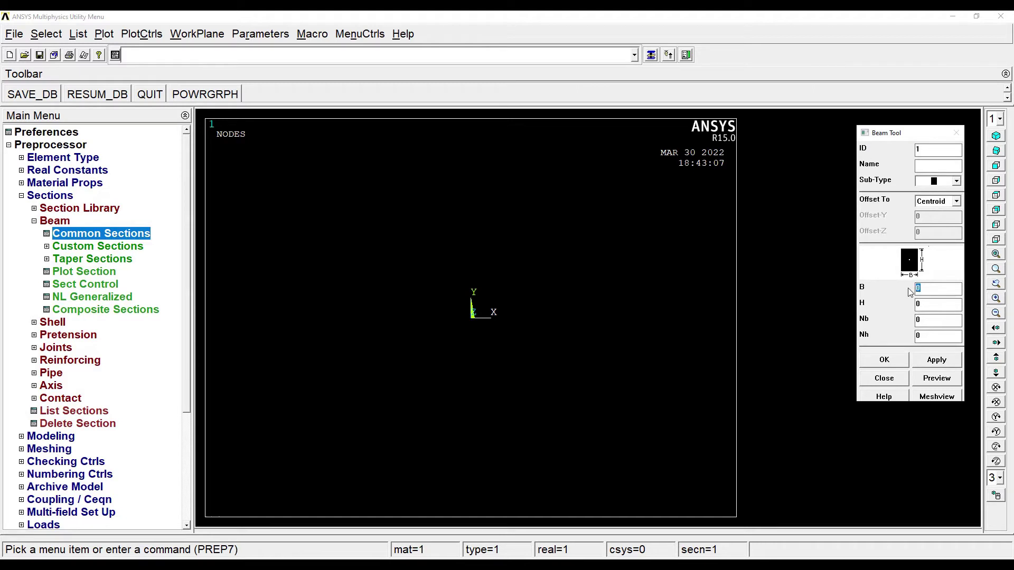
type("20")
double_click(926, 309)
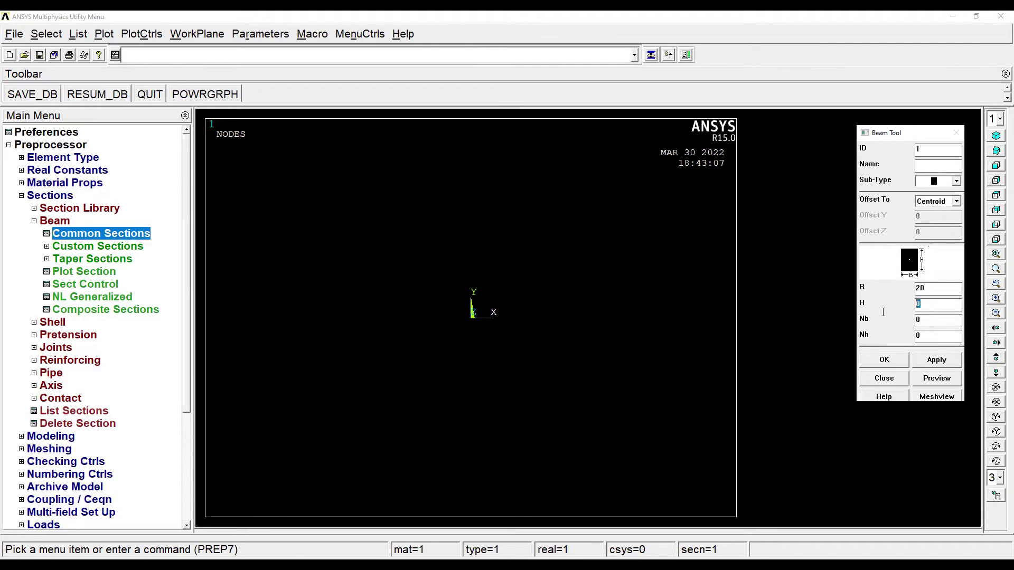
type("20")
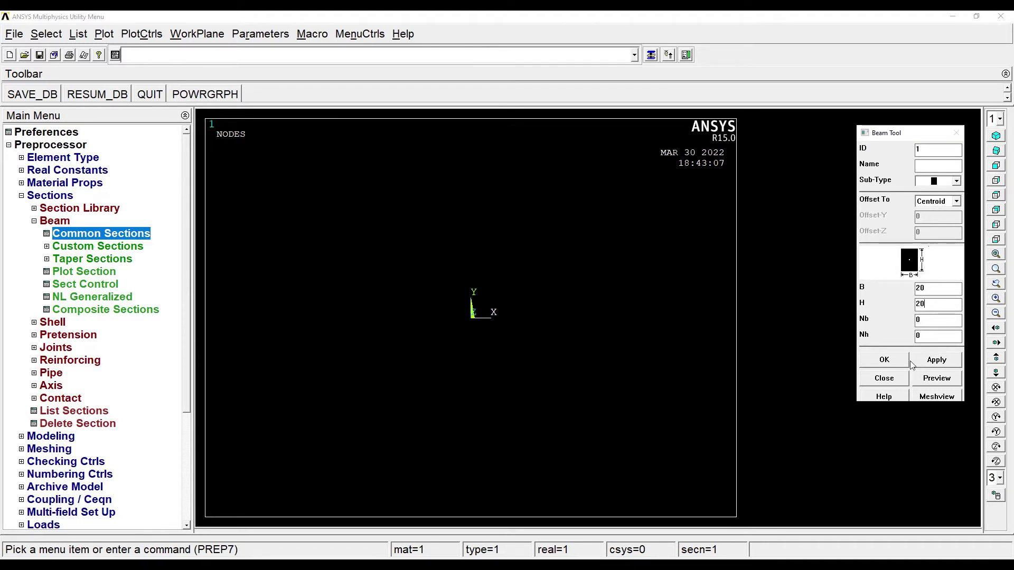
left_click(884, 360)
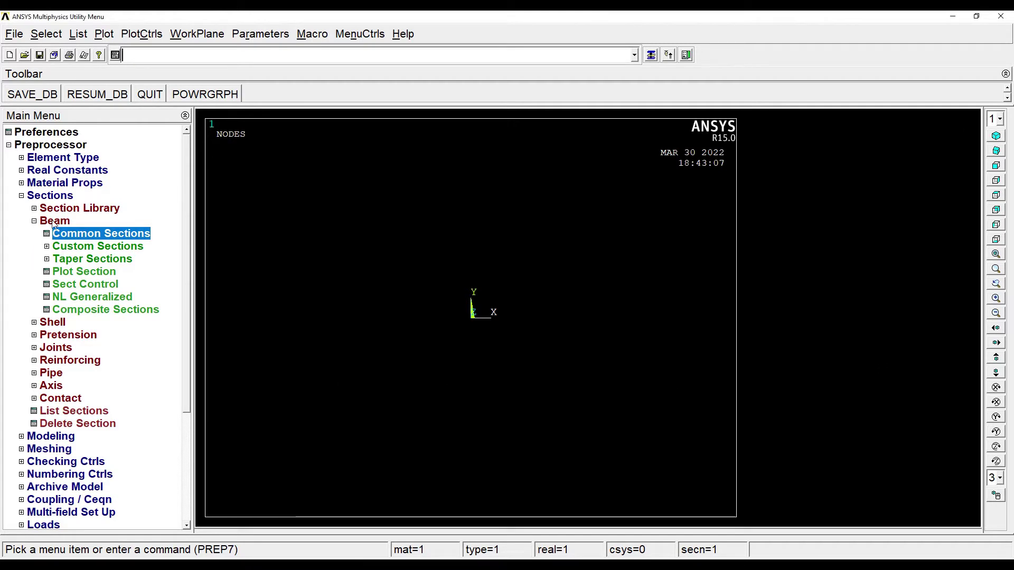
left_click(53, 197)
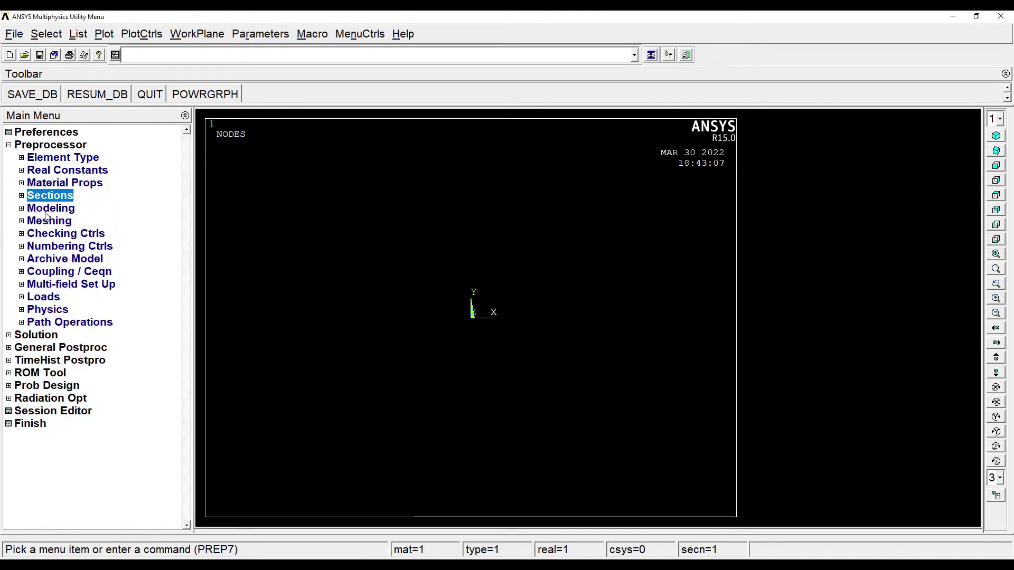
Create keypoint 1 at the origin and keypoint 2 at X=500
left_click(47, 209)
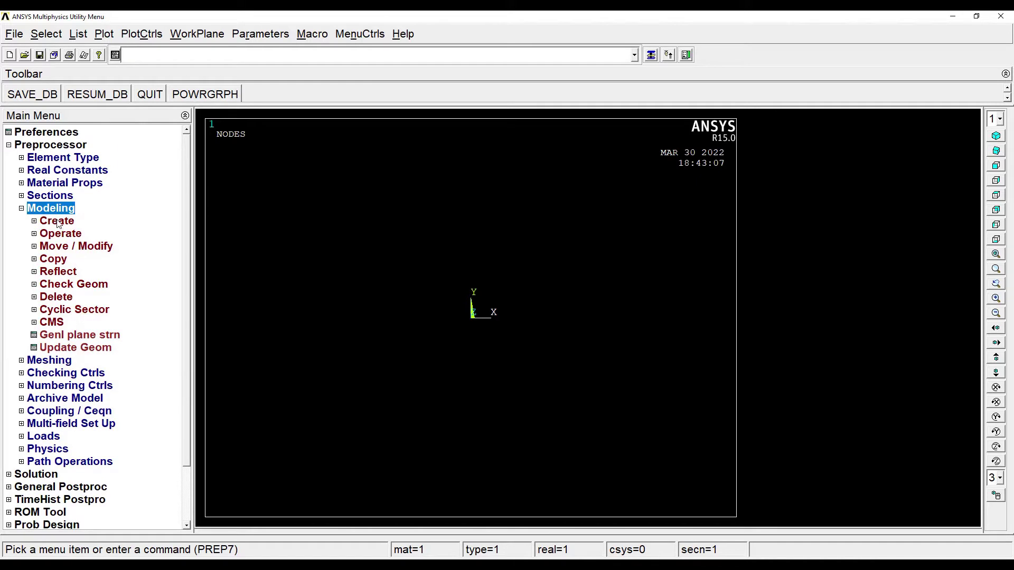
left_click(58, 221)
left_click(77, 237)
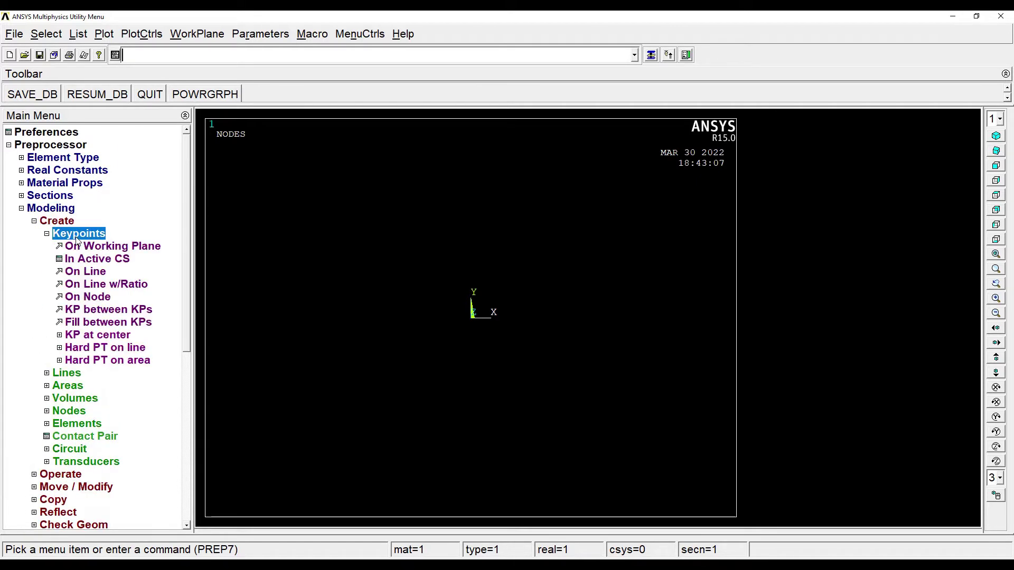
left_click(98, 260)
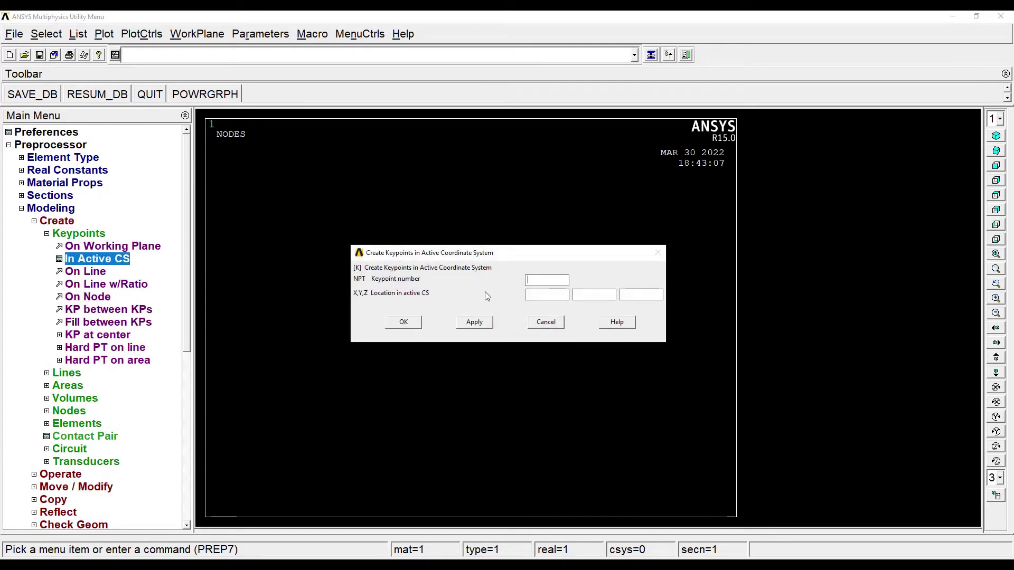
type("1")
left_click(477, 323)
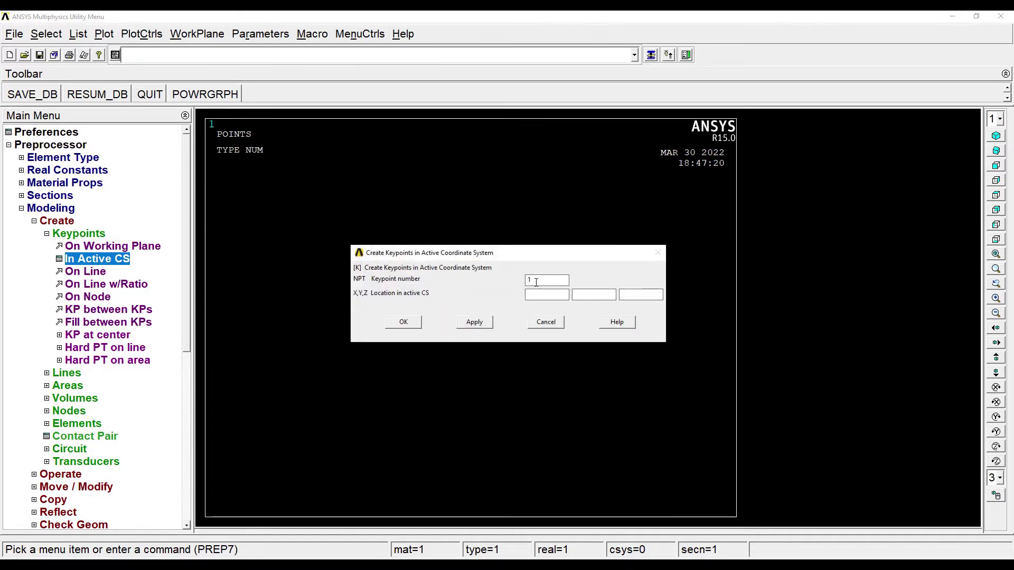
left_click_drag(536, 283, 509, 283)
type("2")
type("500")
left_click(404, 323)
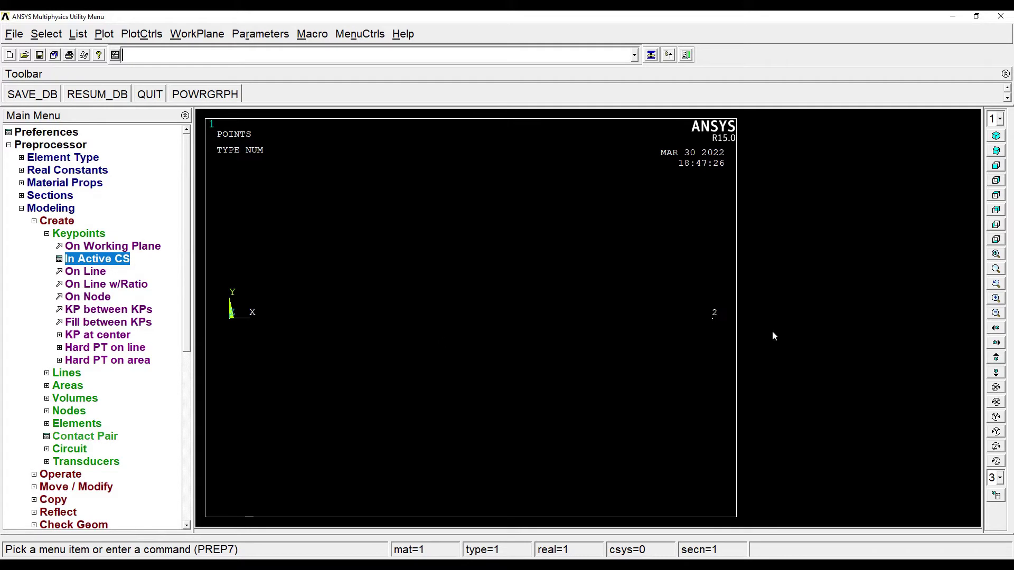
Draw a straight line from keypoint 1 to keypoint 2
left_click(69, 375)
left_click(80, 271)
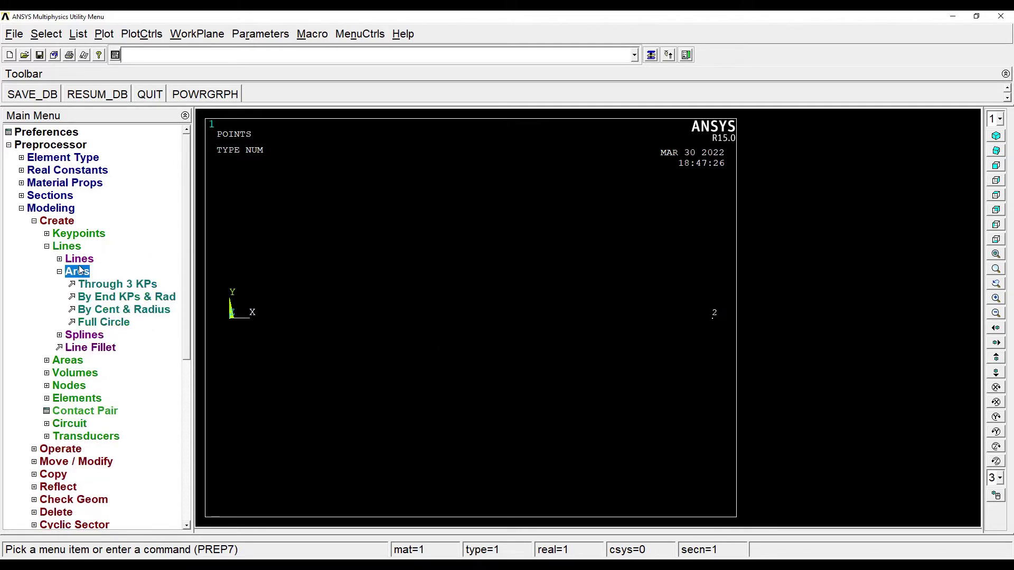
left_click(79, 259)
left_click(100, 274)
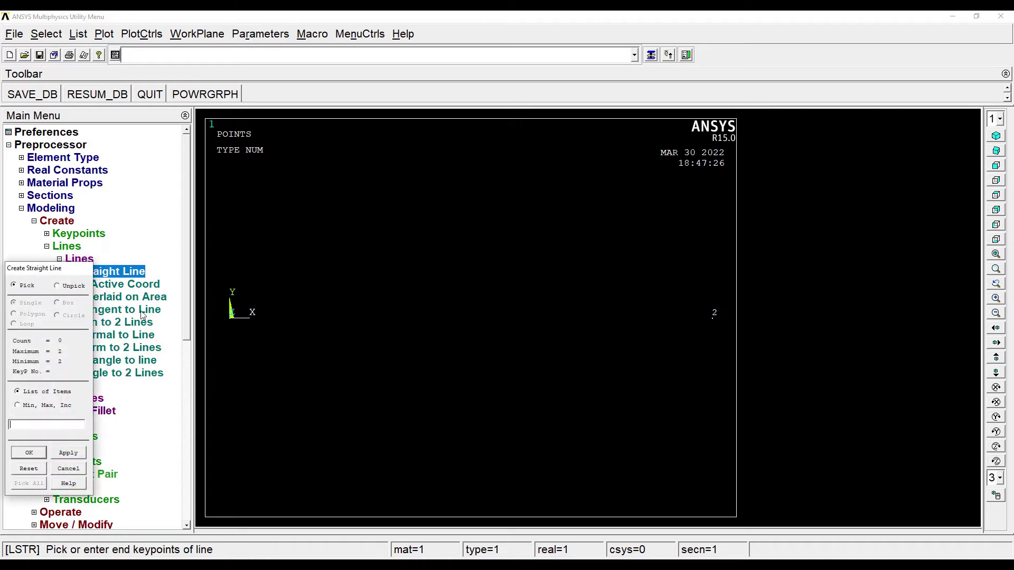
left_click(229, 321)
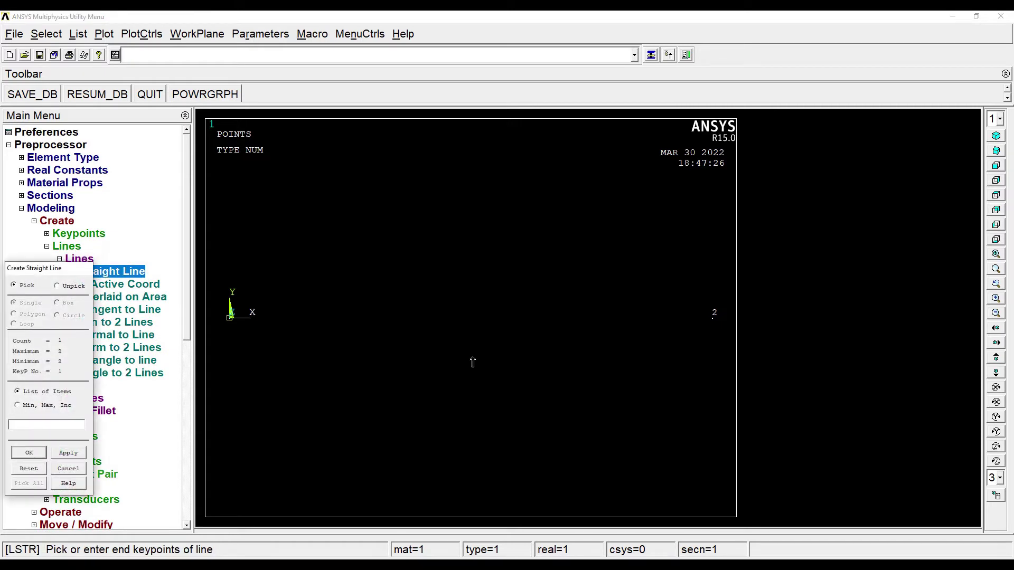
left_click(710, 327)
left_click(16, 453)
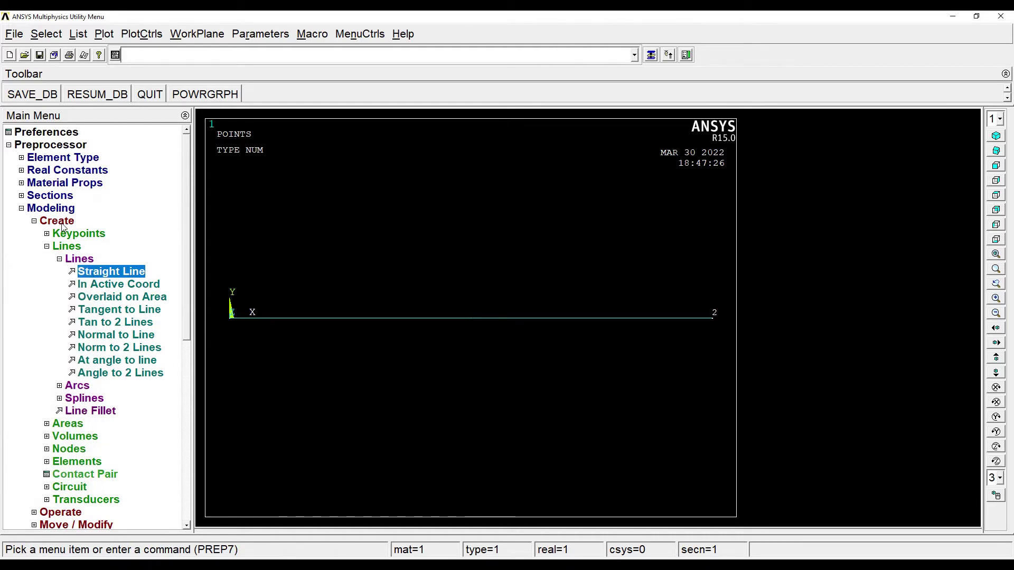
Set the global element size control to 4 divisions
left_click(53, 209)
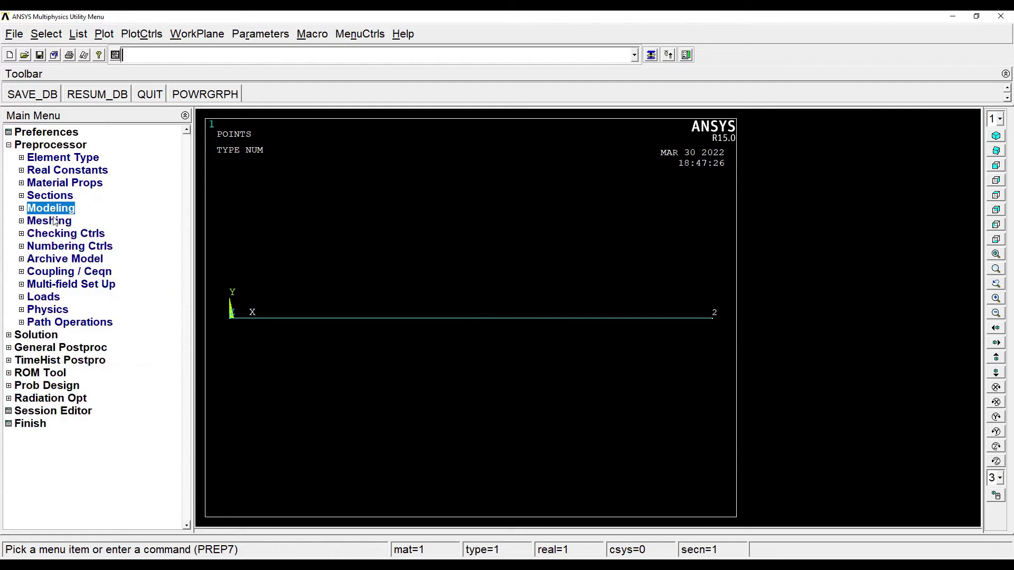
left_click(52, 221)
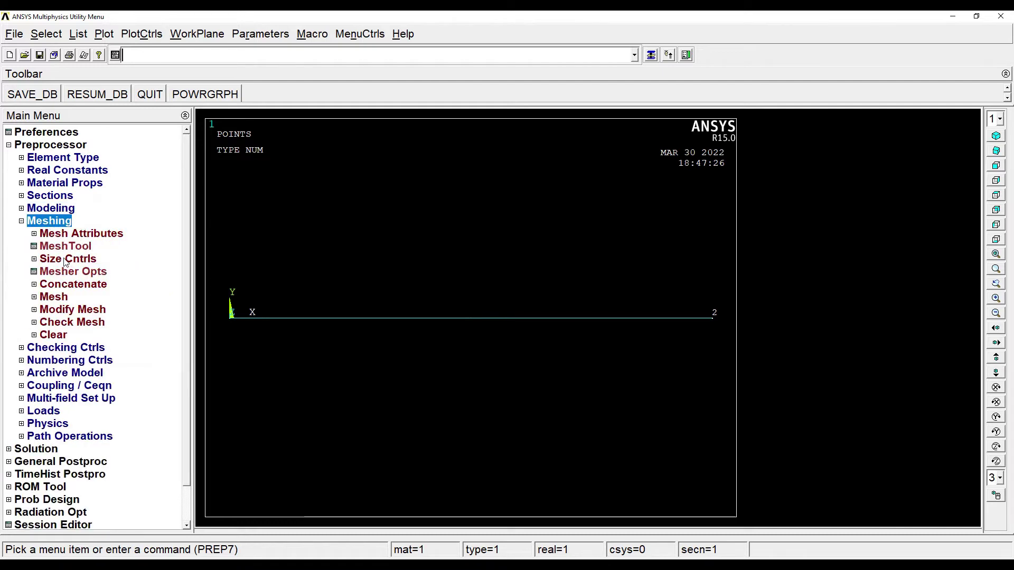
left_click(66, 260)
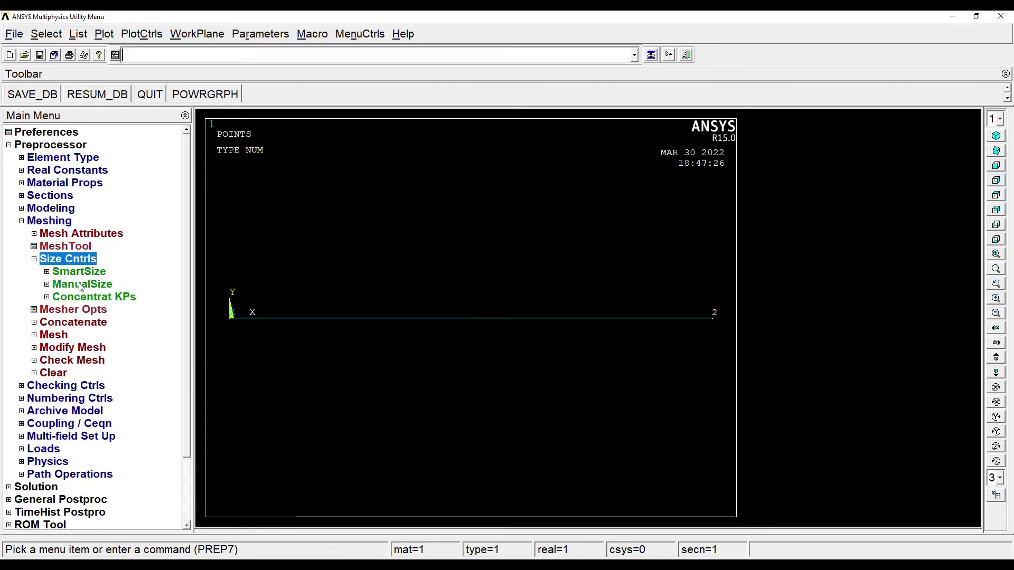
left_click(80, 285)
left_click(82, 297)
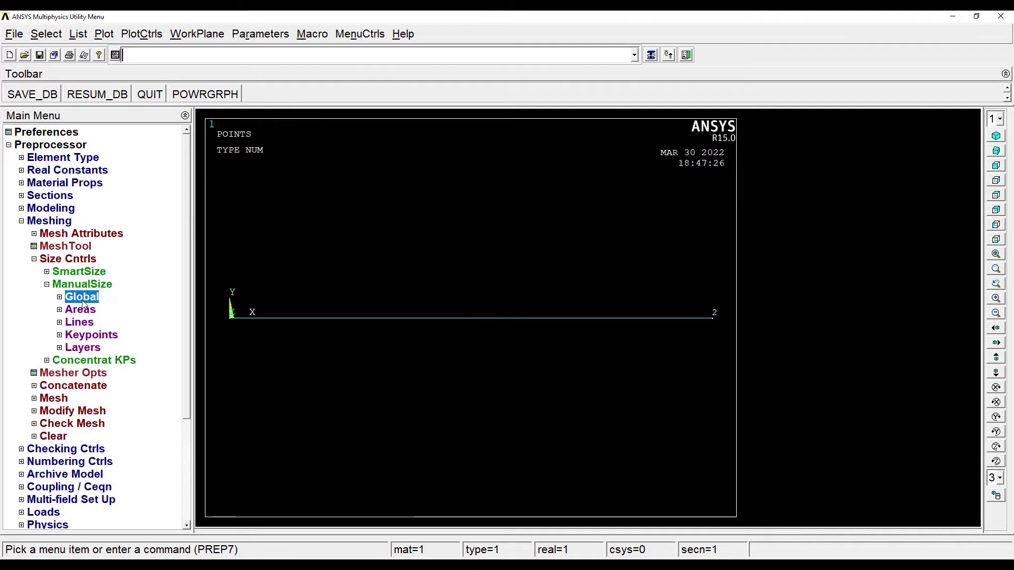
left_click(91, 311)
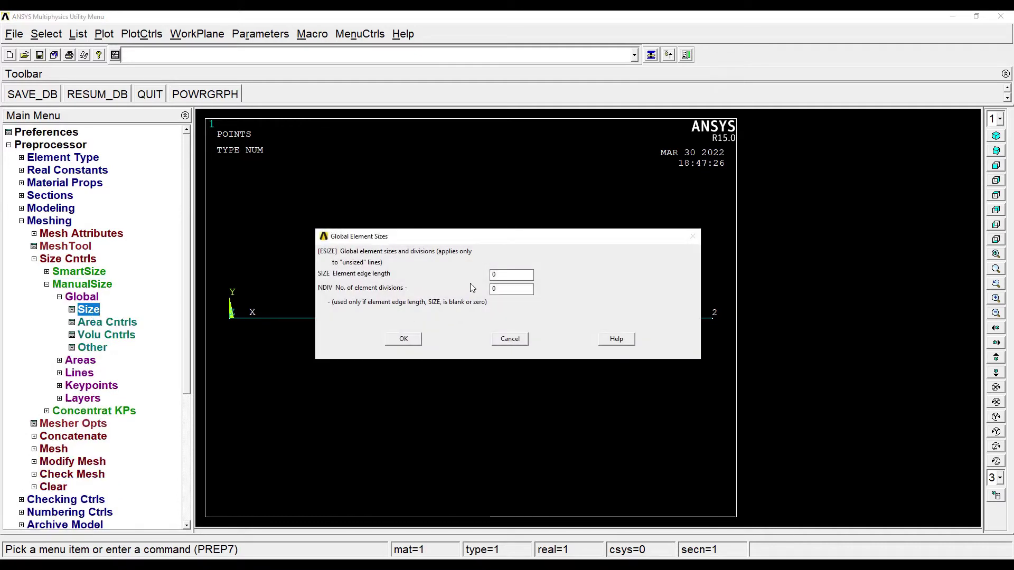
double_click(490, 289)
type("4")
left_click(397, 338)
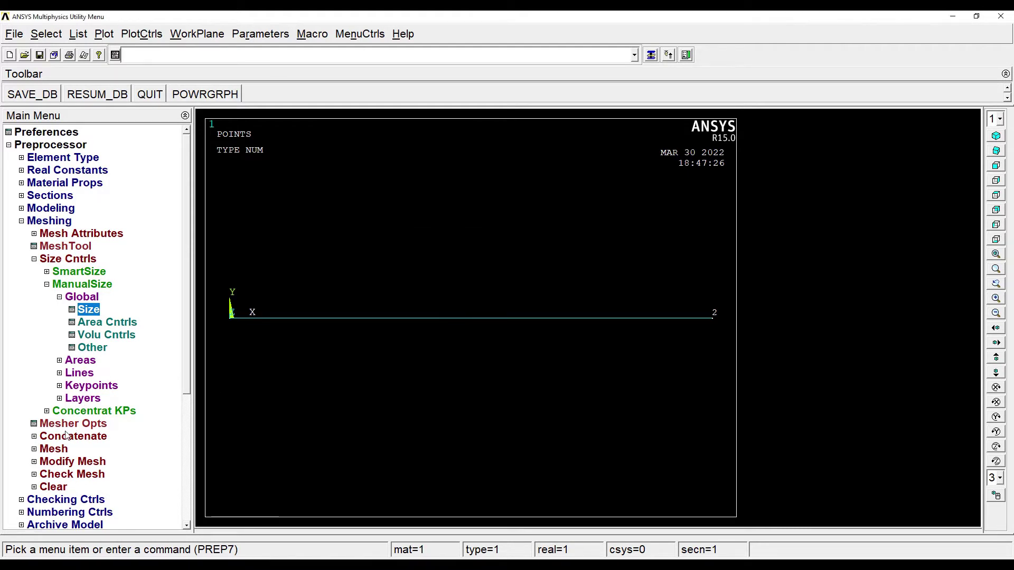
Mesh all lines in the model
left_click(59, 450)
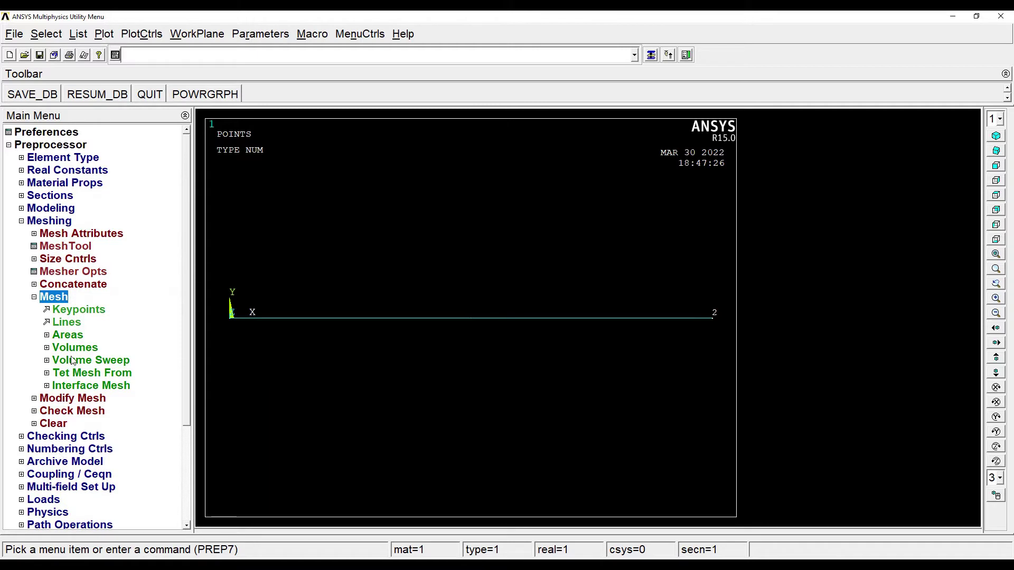
left_click(70, 324)
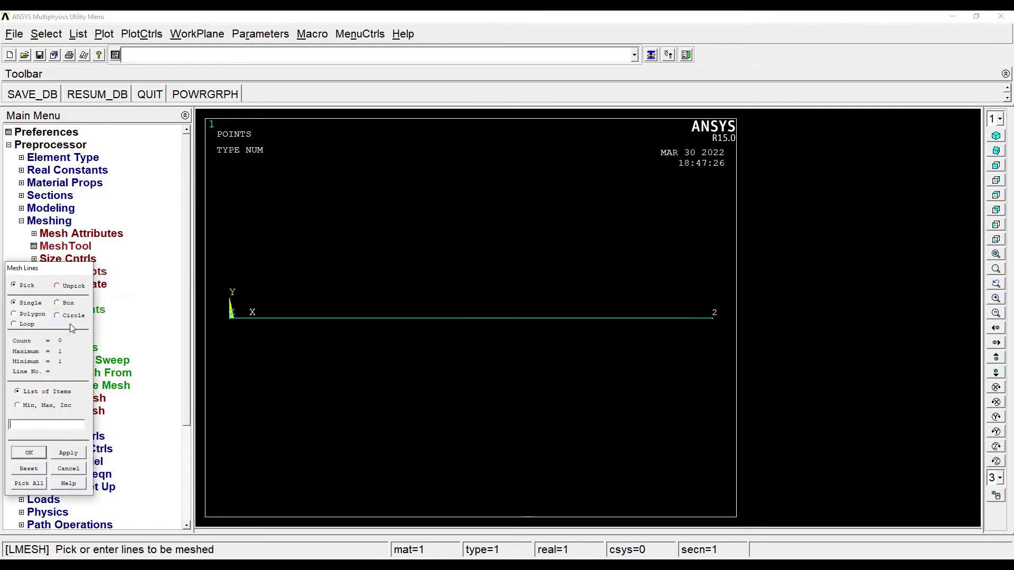
left_click(30, 484)
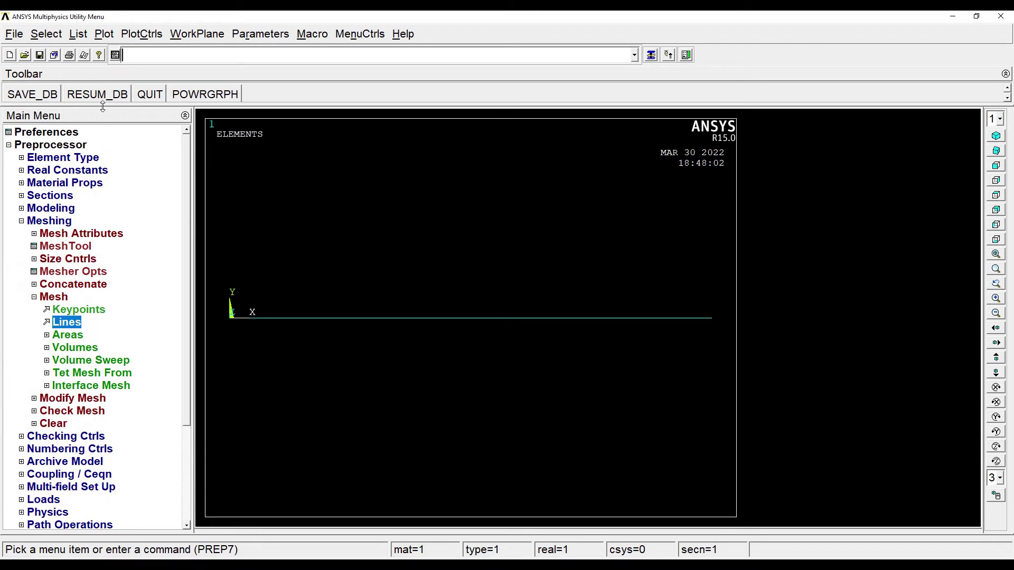
Turn on element numbering so the beam elements show labels 1 to 4
left_click(141, 34)
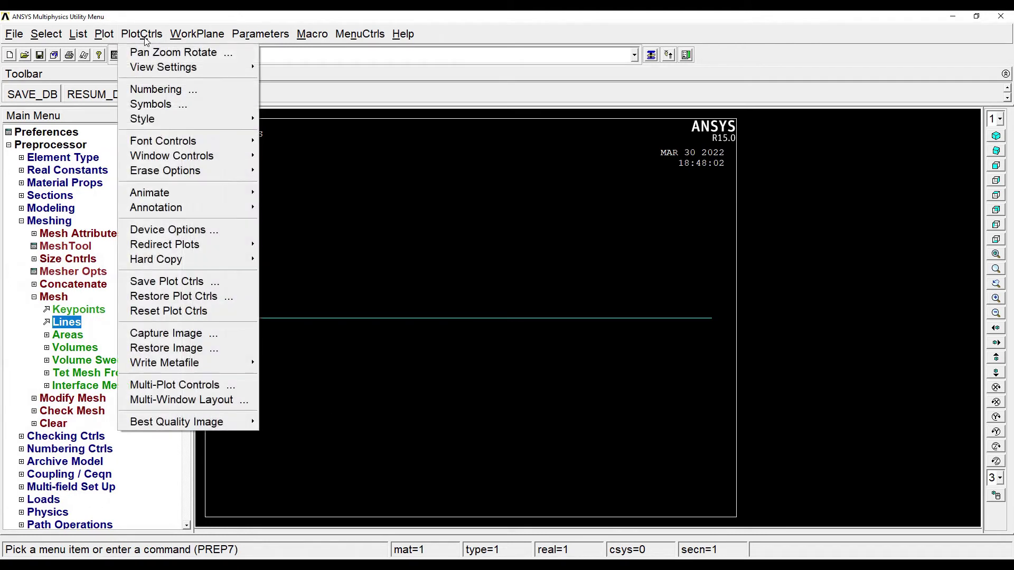
left_click(150, 87)
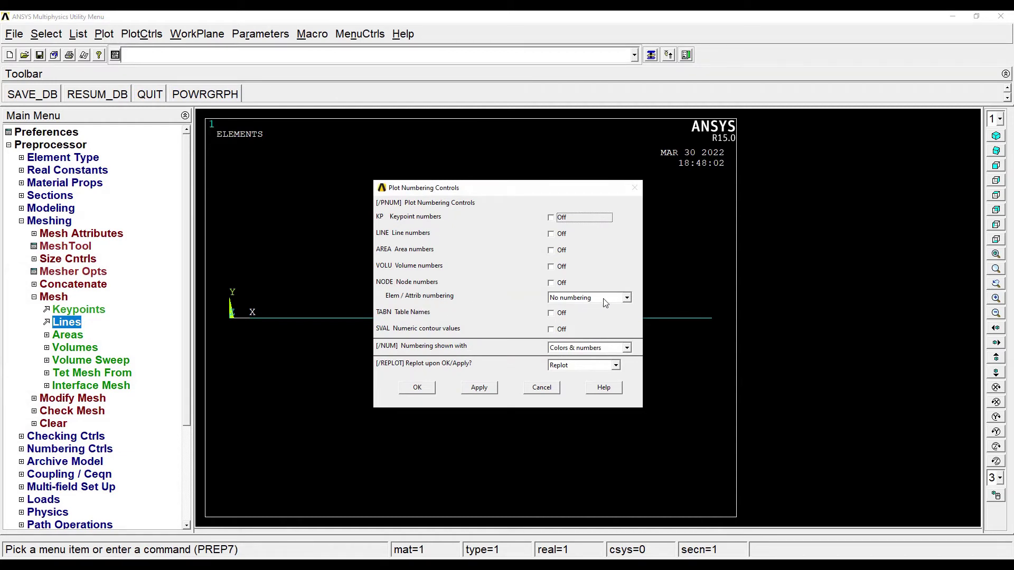
left_click(627, 298)
left_click(596, 320)
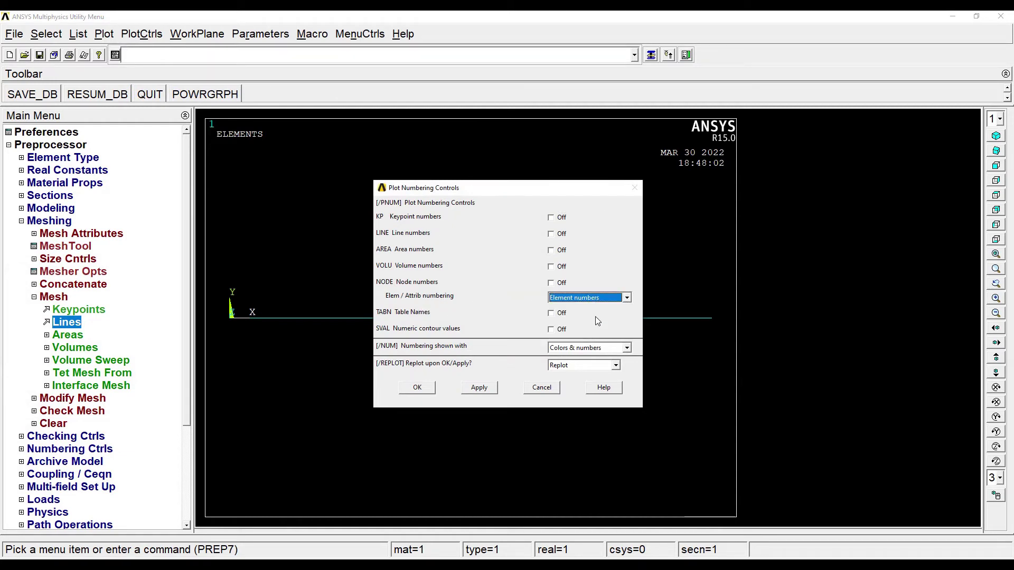
left_click(421, 388)
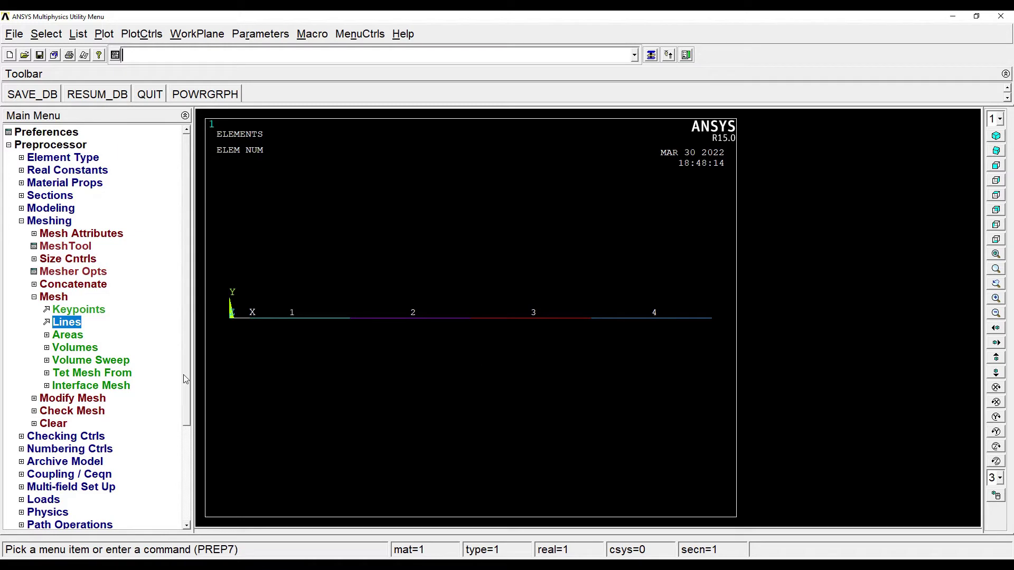
Constrain all degrees of freedom at keypoint 1 on the left end
left_click(55, 224)
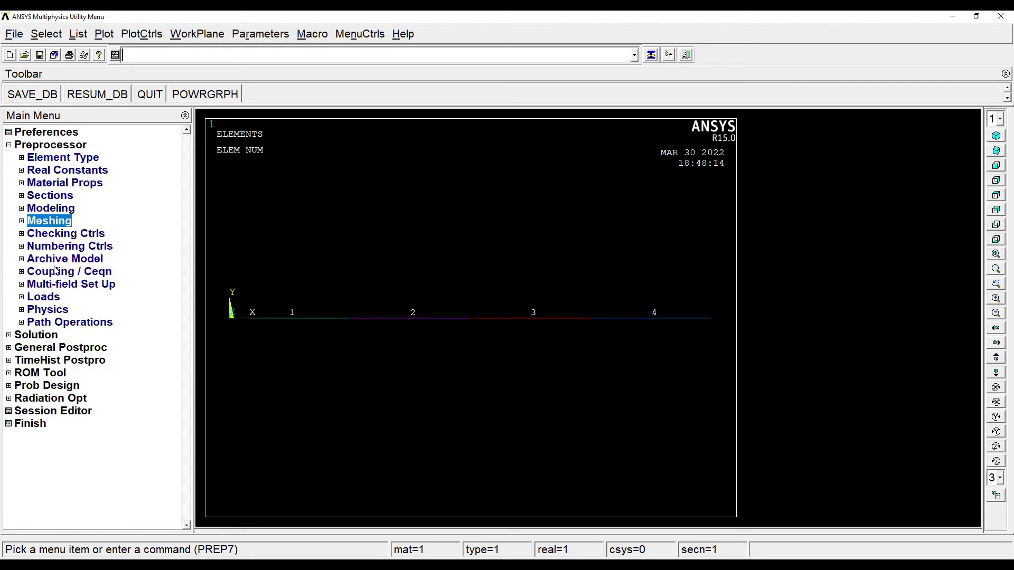
left_click(51, 299)
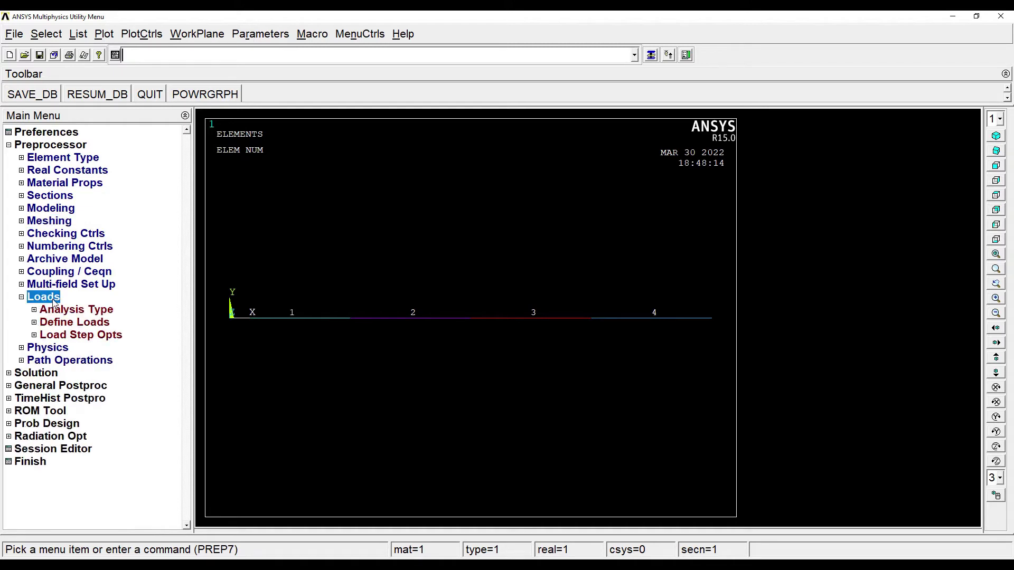
left_click(78, 323)
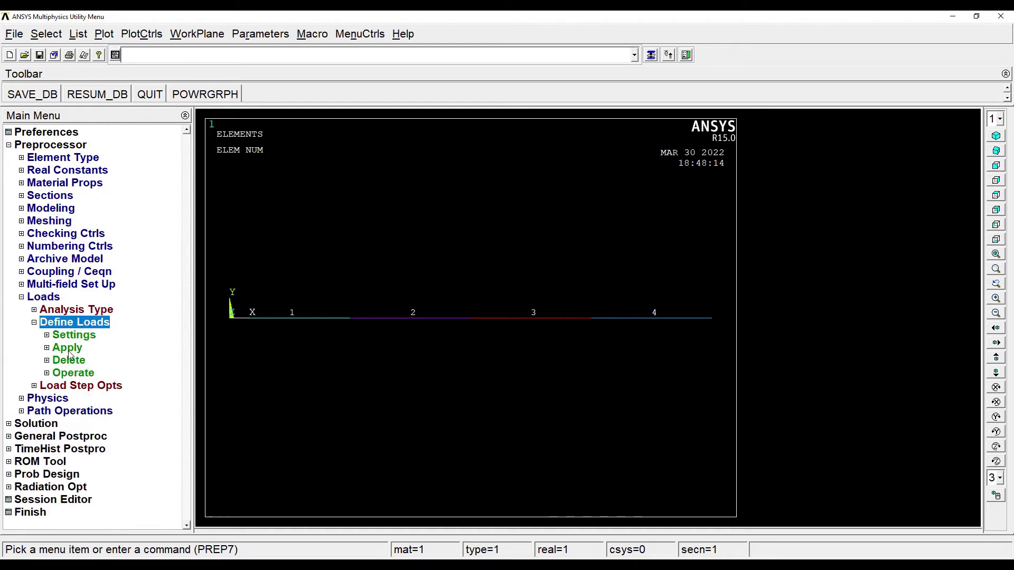
left_click(66, 348)
left_click(97, 362)
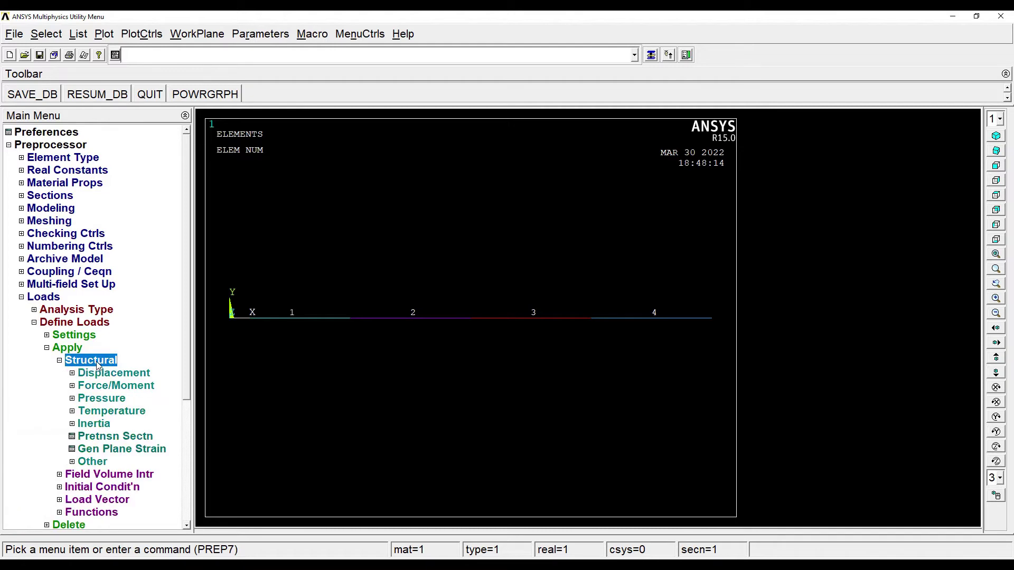
left_click(114, 373)
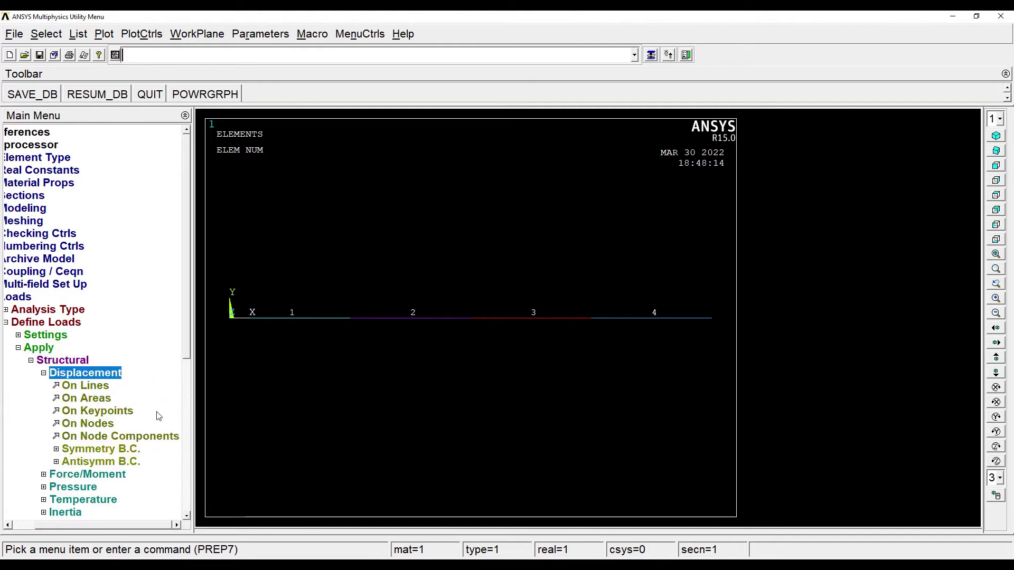
left_click(108, 413)
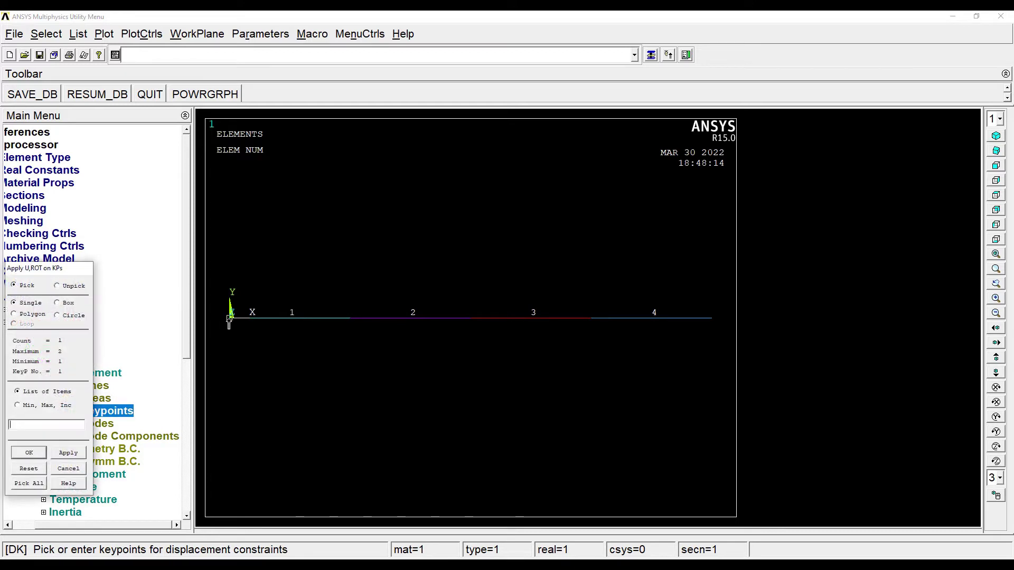
left_click(29, 454)
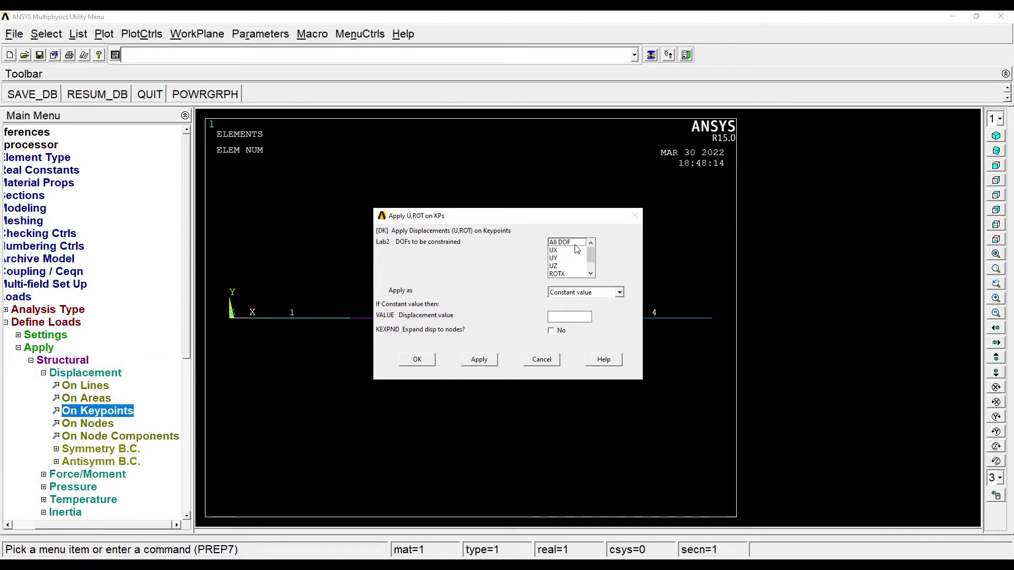
left_click(575, 244)
left_click(417, 359)
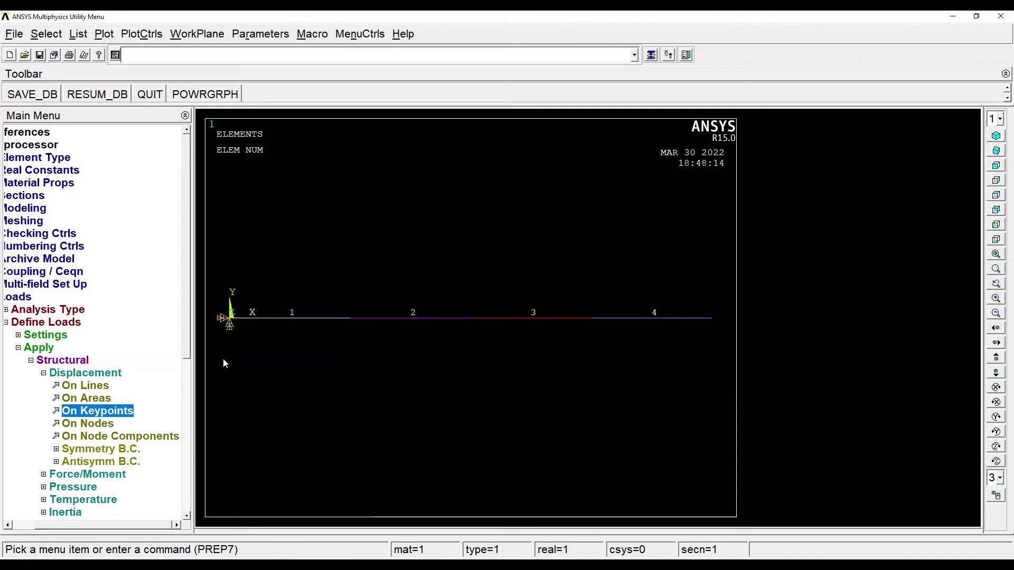
Restrain UY at keypoint 2 on the right end
left_click(126, 414)
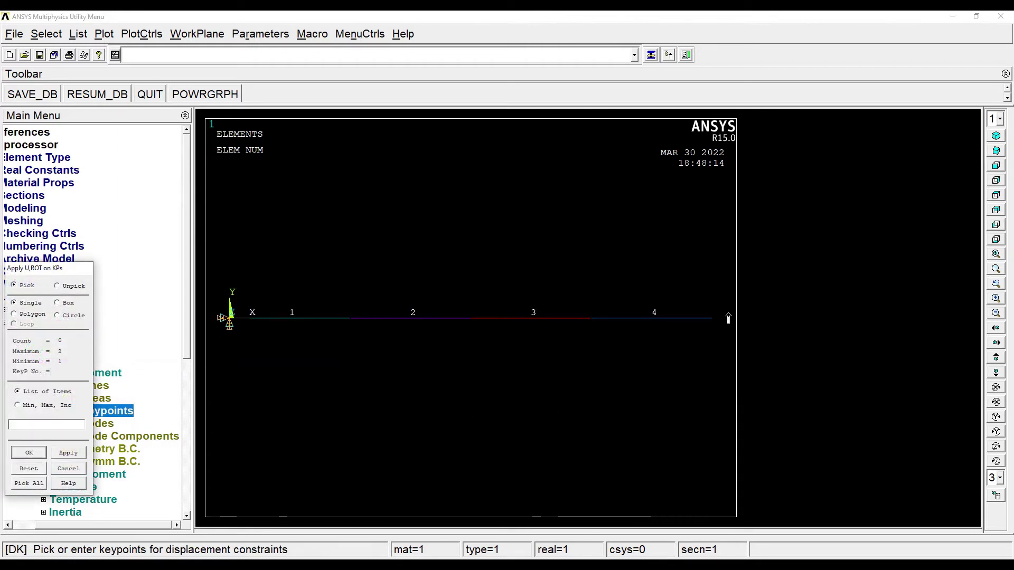
left_click(36, 452)
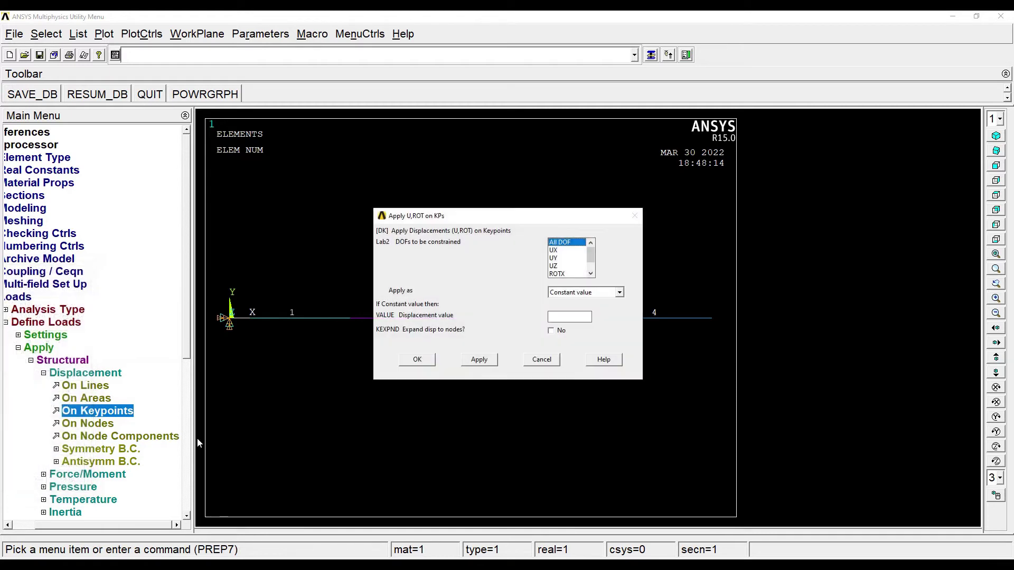
left_click(565, 259)
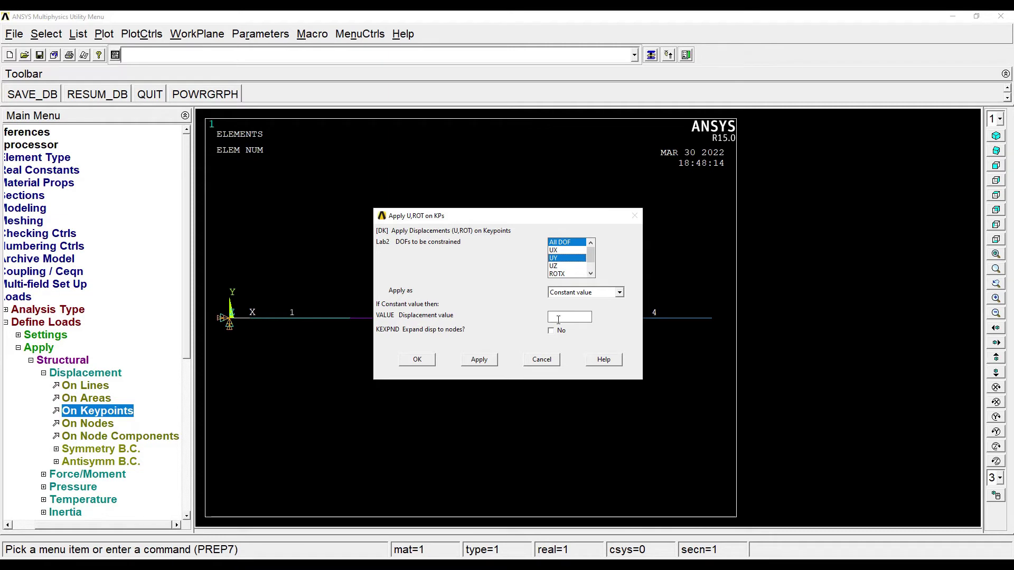
left_click(420, 361)
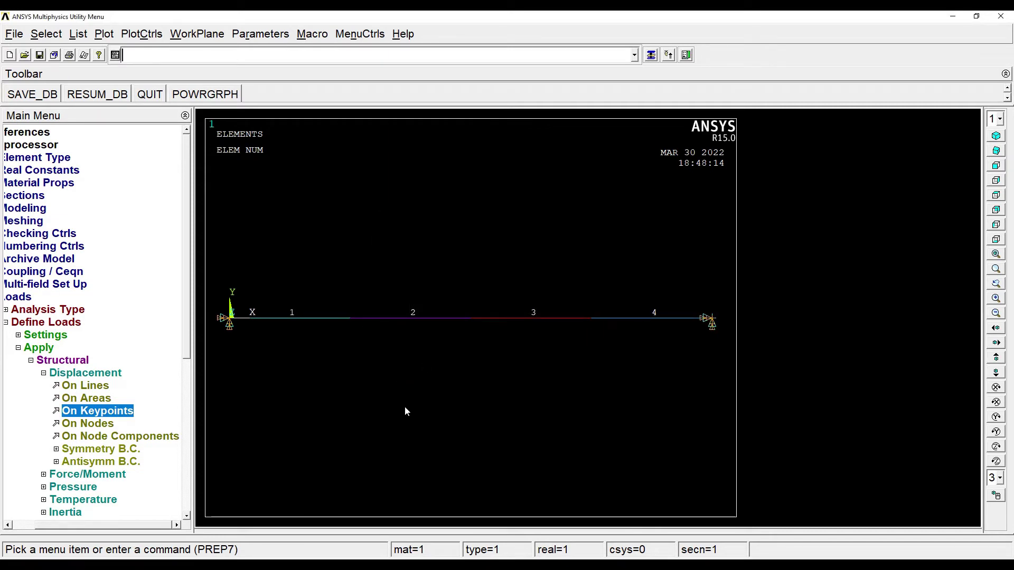
left_click(106, 475)
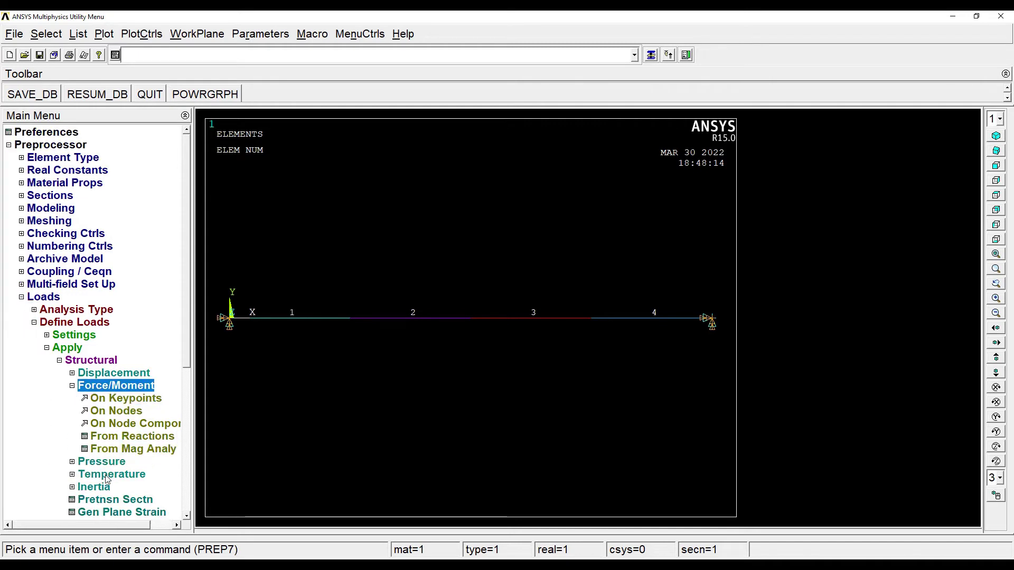
Apply a nodal FY force of -50 at node 3
left_click(128, 414)
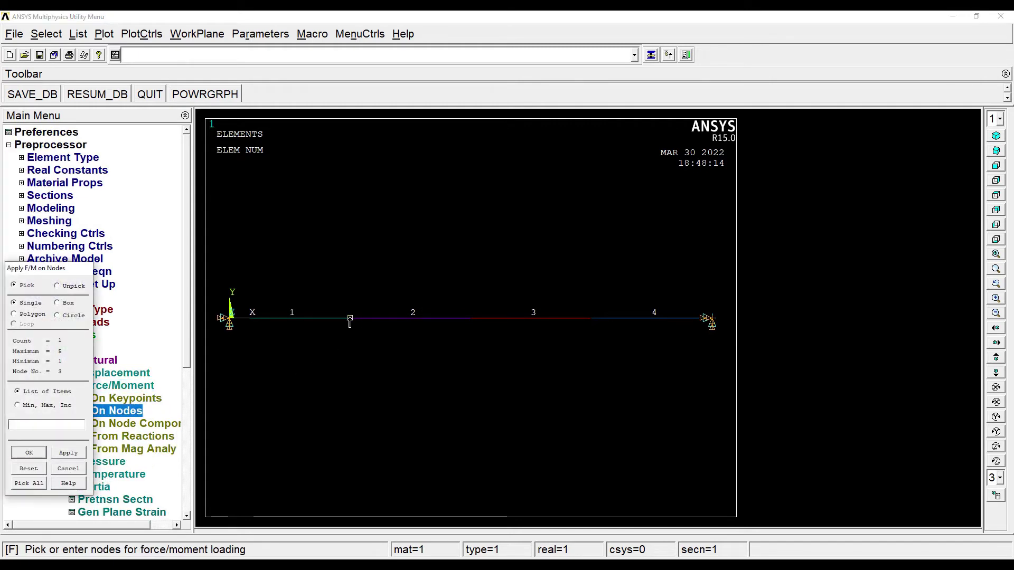
left_click(32, 454)
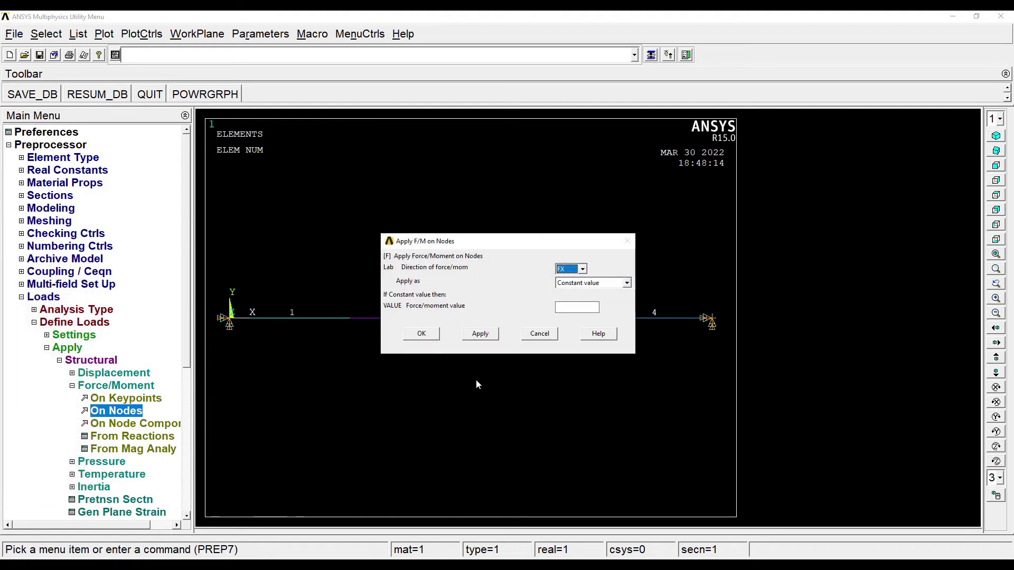
left_click(581, 269)
left_click(572, 291)
left_click(571, 308)
type("-50")
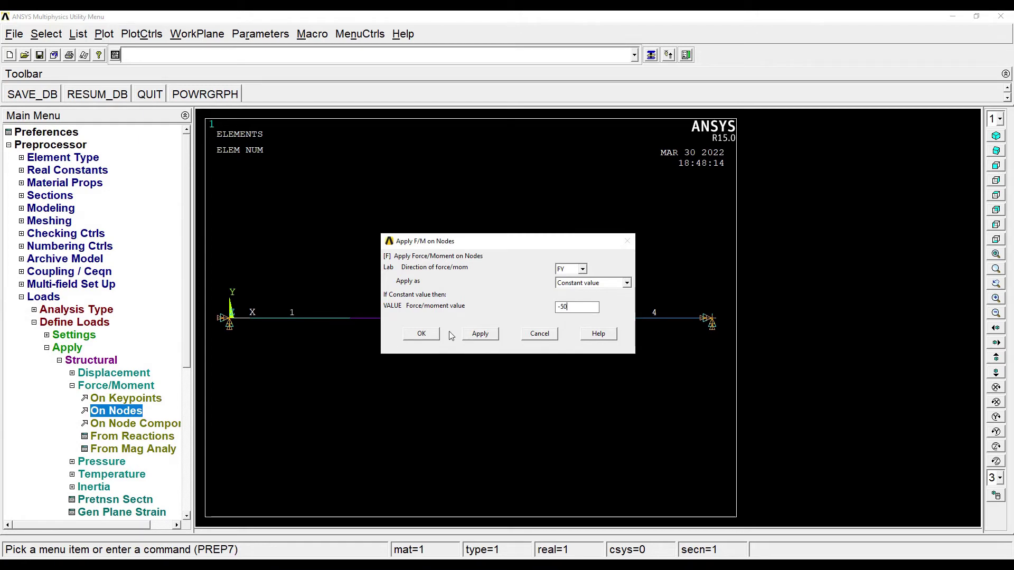
left_click(478, 334)
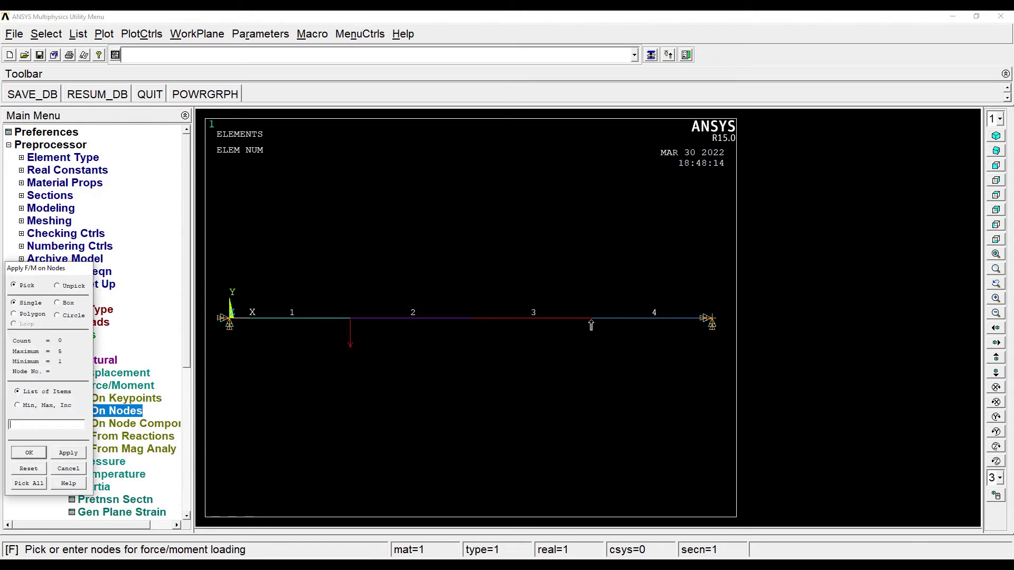
Apply a second downward FY force of -100 at the node between elements 3 and 4
left_click(37, 455)
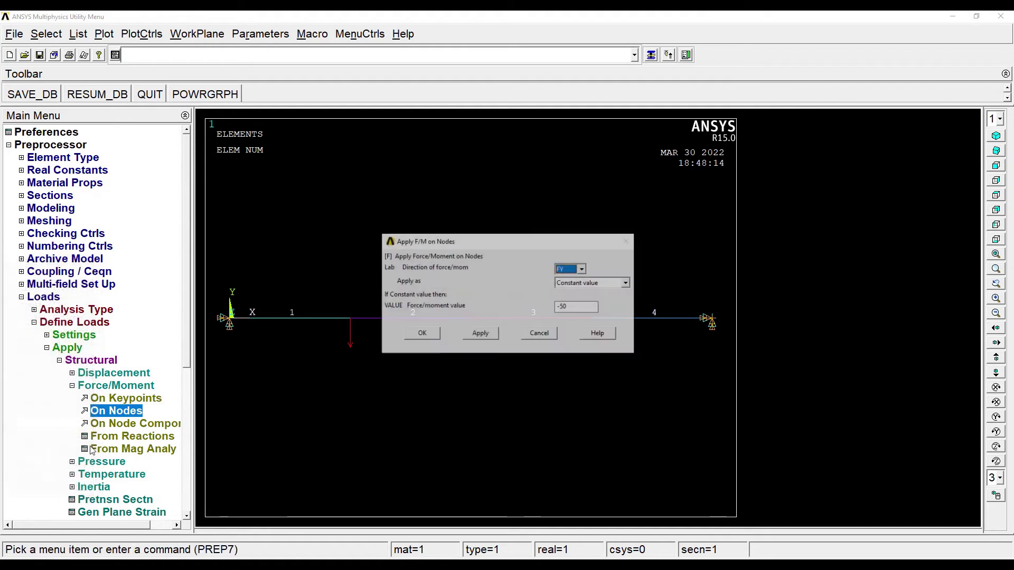
key("Tab")
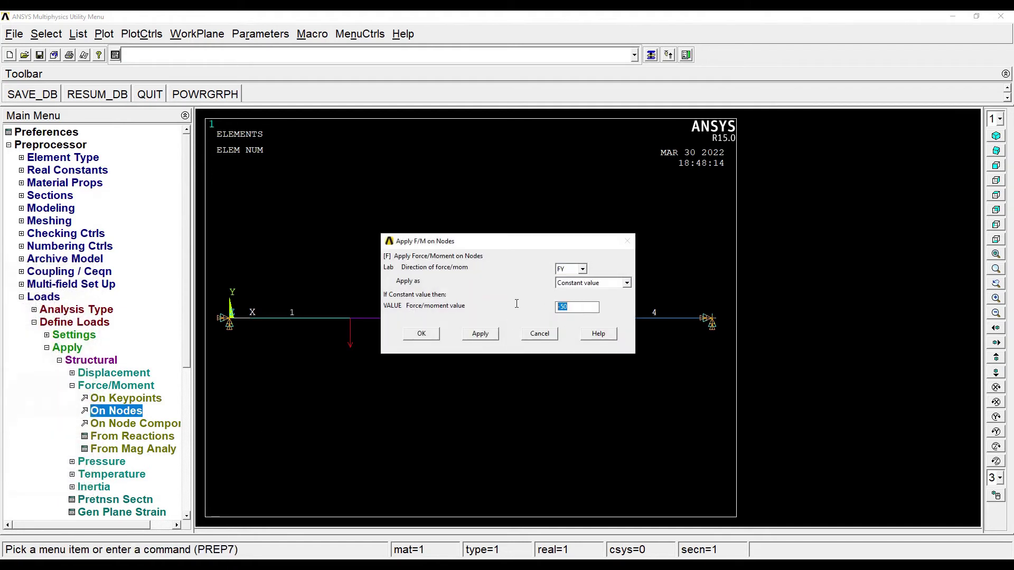
type("-")
left_click(415, 335)
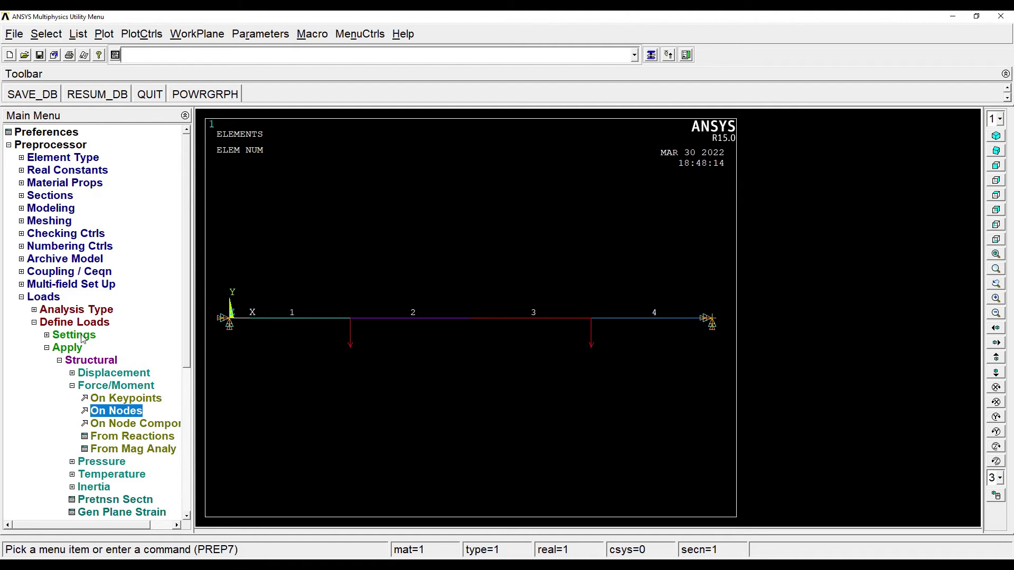
left_click(66, 297)
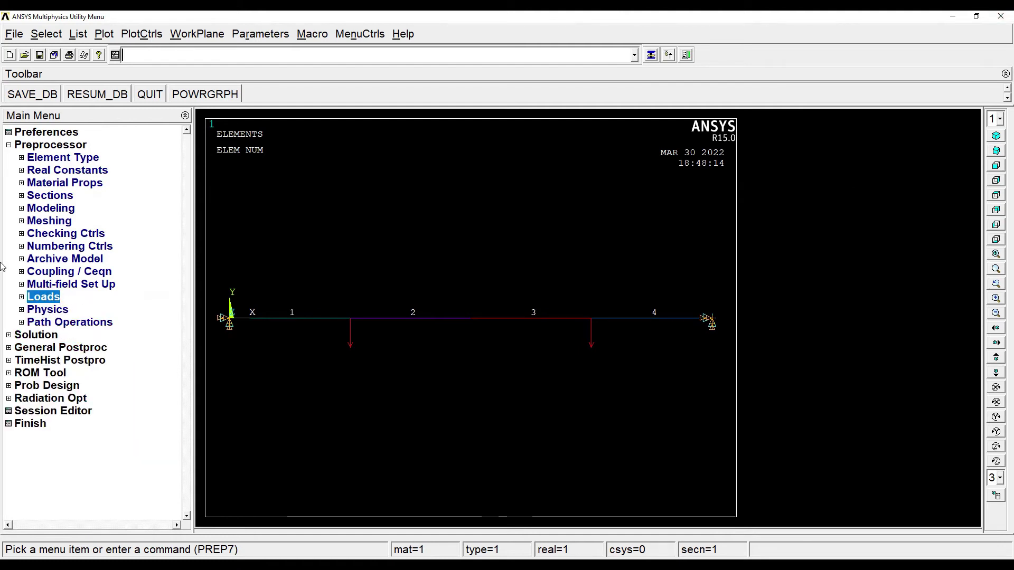
Solve the current load step and close the solution-done and status windows
left_click(37, 336)
left_click(43, 234)
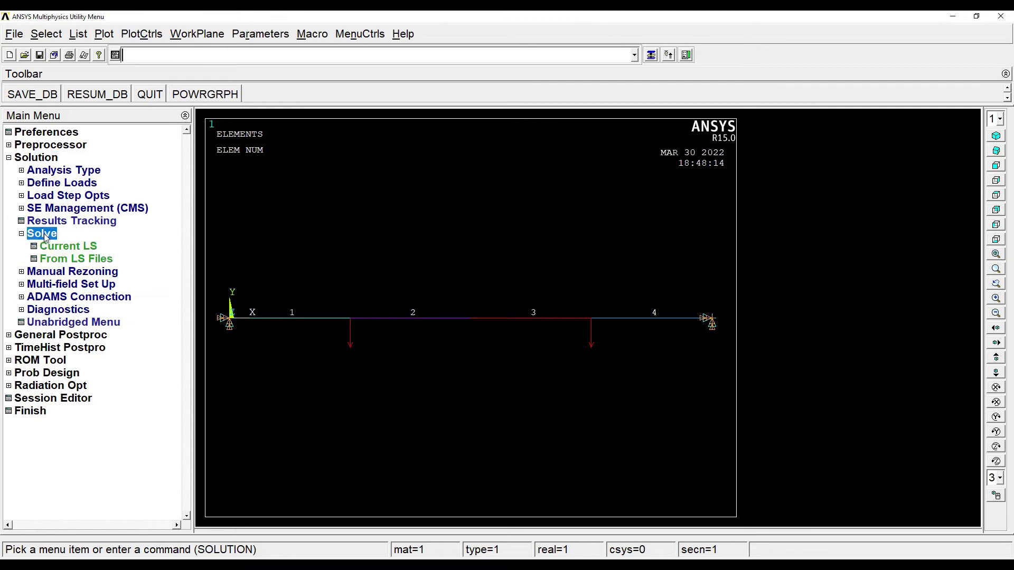
left_click(63, 248)
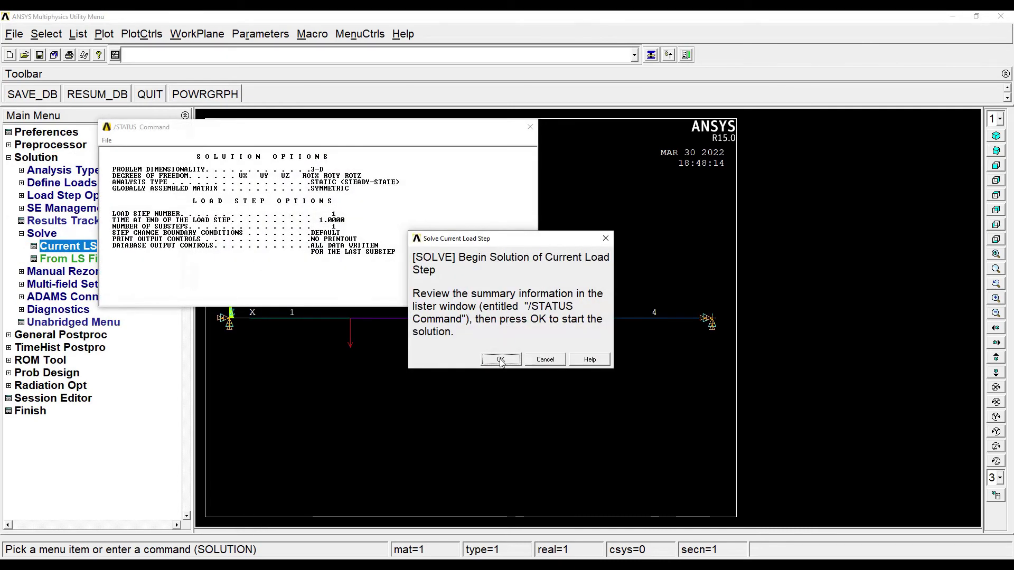
left_click(501, 360)
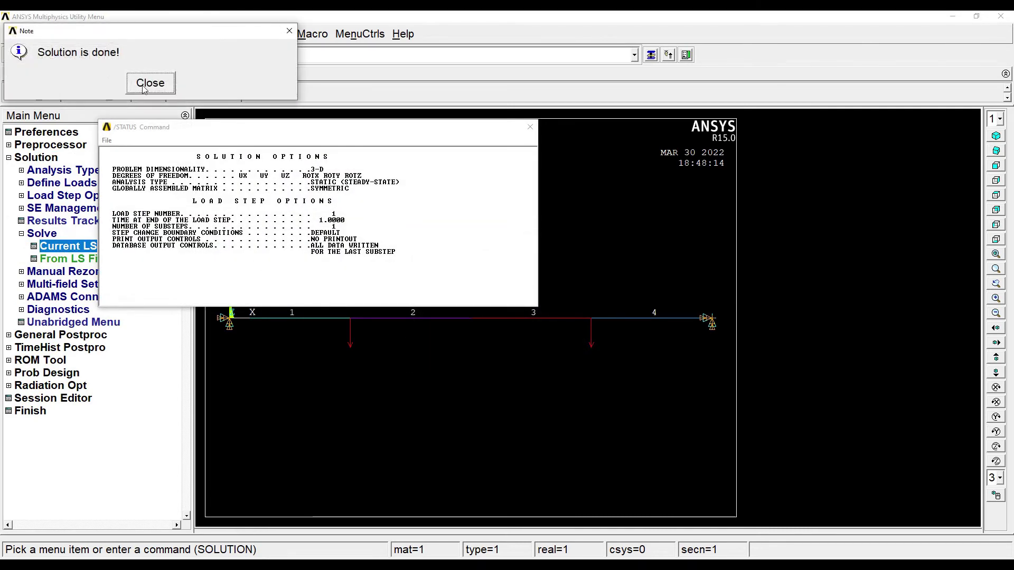
left_click(150, 83)
left_click(529, 127)
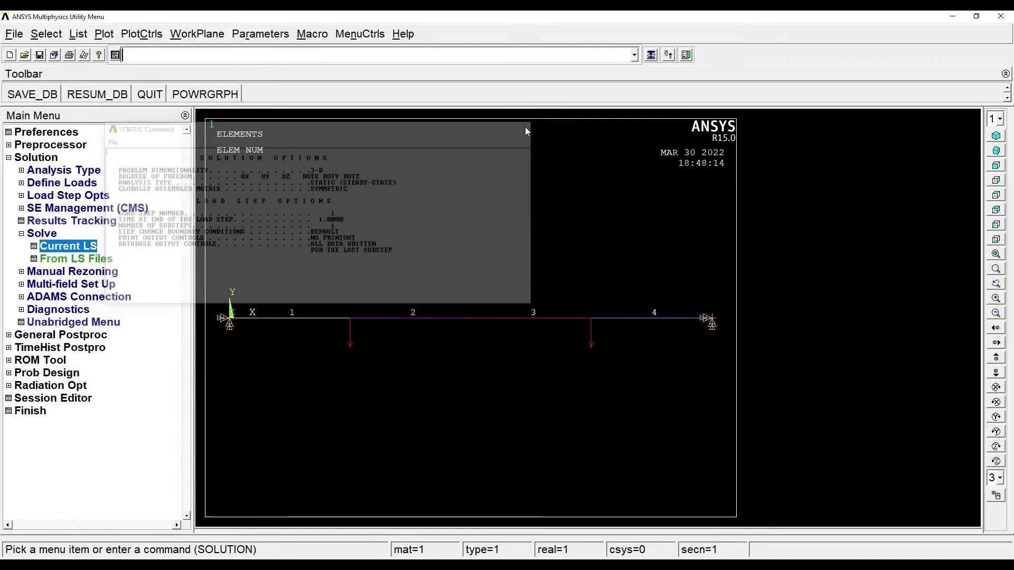
left_click(47, 338)
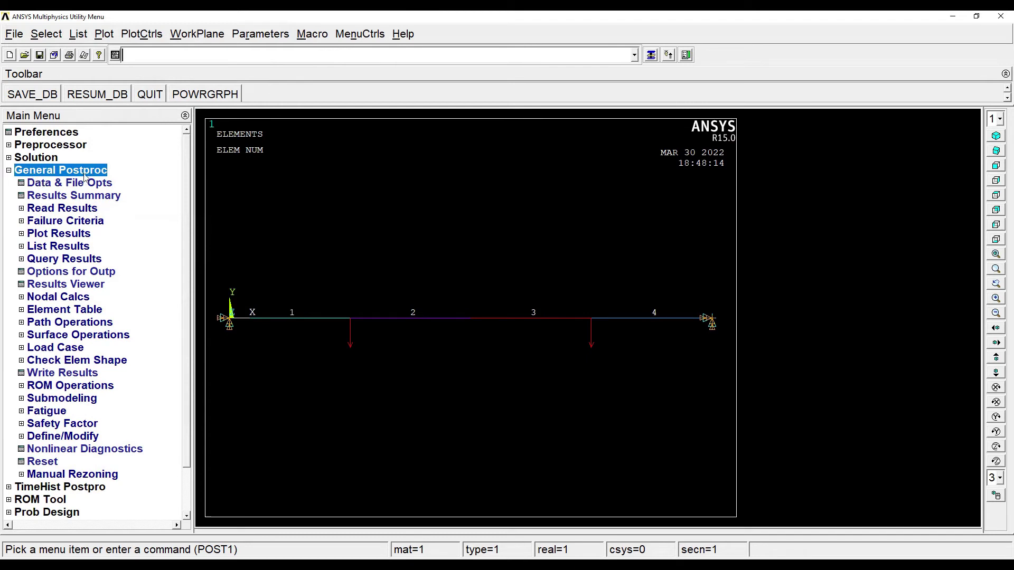
Plot the deformed shape over the undeformed outline, showing DMX 0.014978
left_click(53, 236)
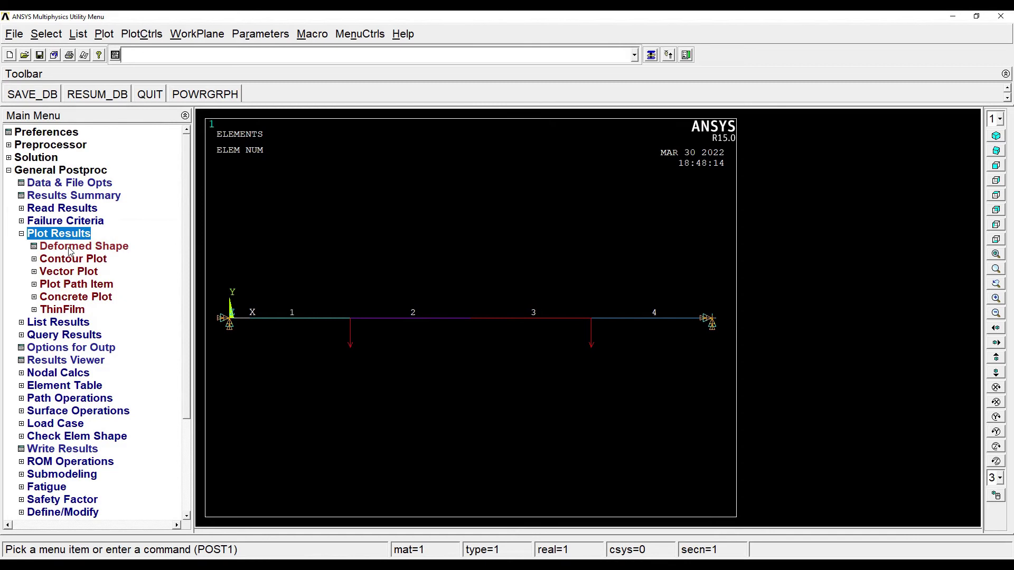
left_click(69, 248)
left_click(552, 290)
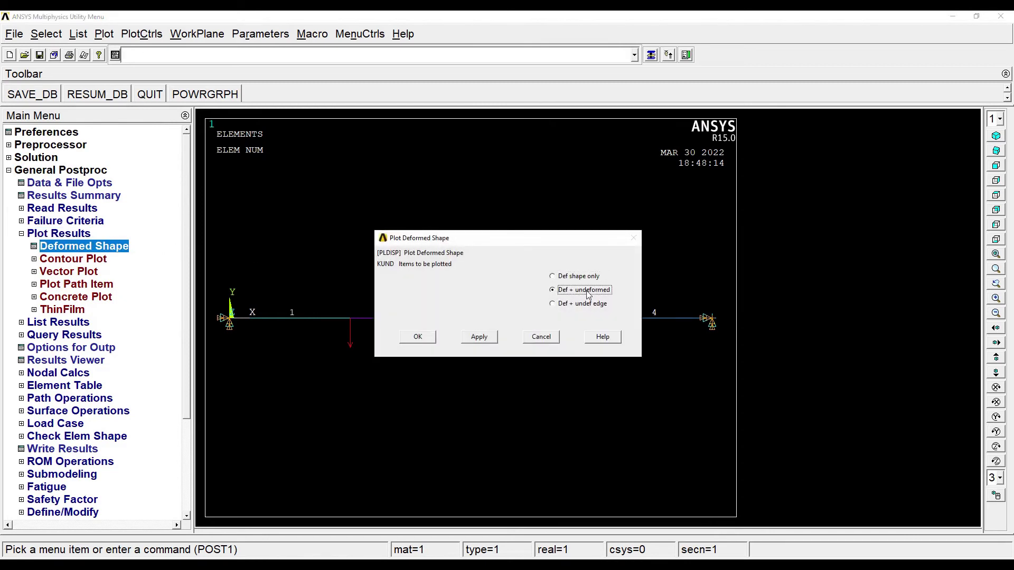
left_click(417, 338)
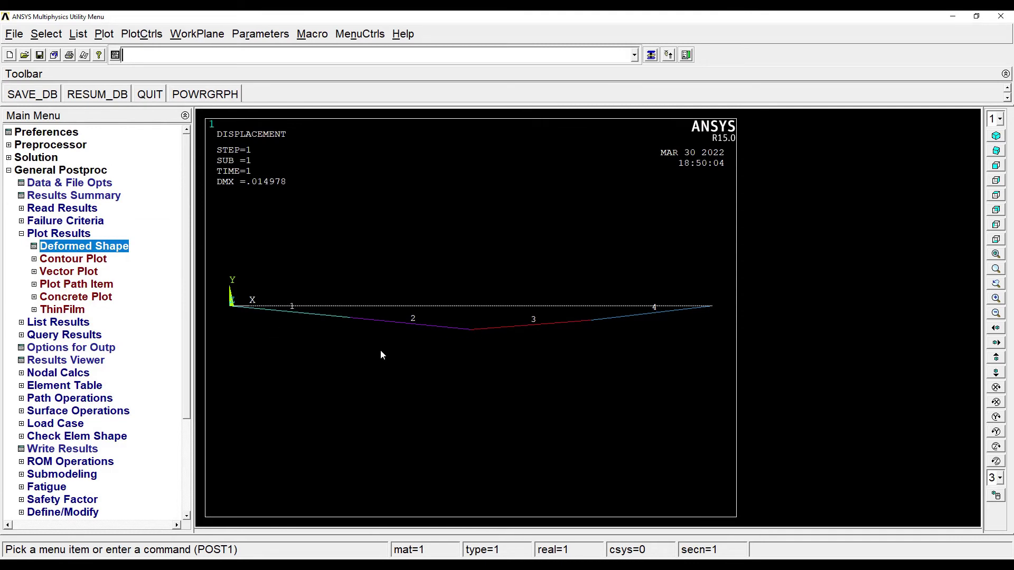
Contour the nodal displacement vector sum on the beam
left_click(55, 258)
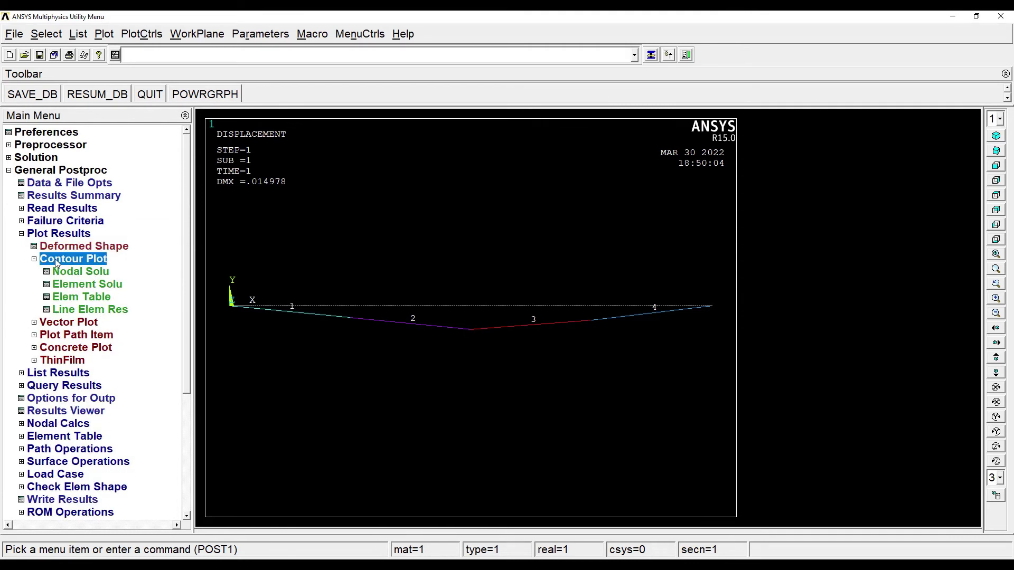
left_click(82, 272)
double_click(387, 167)
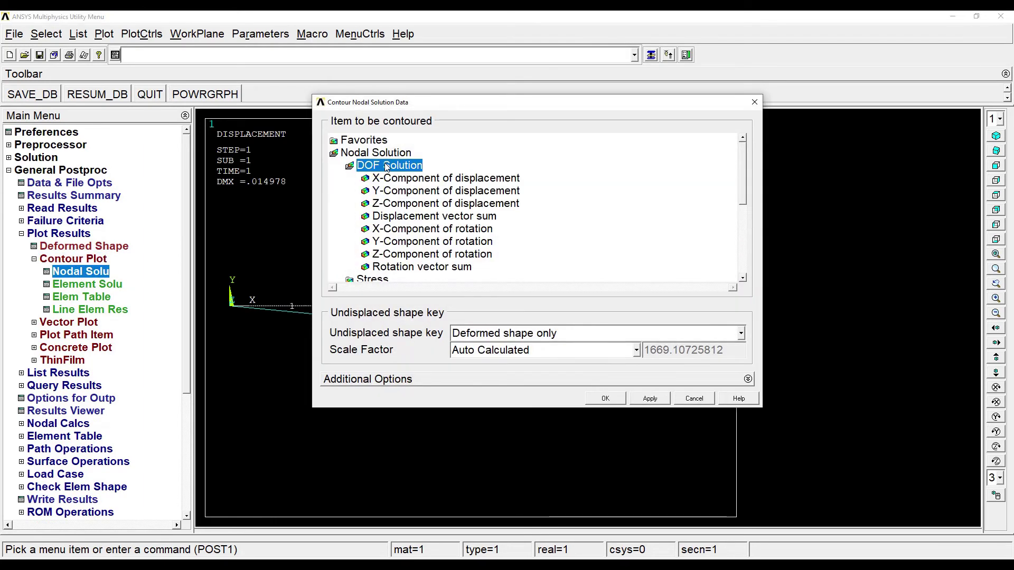
left_click(419, 221)
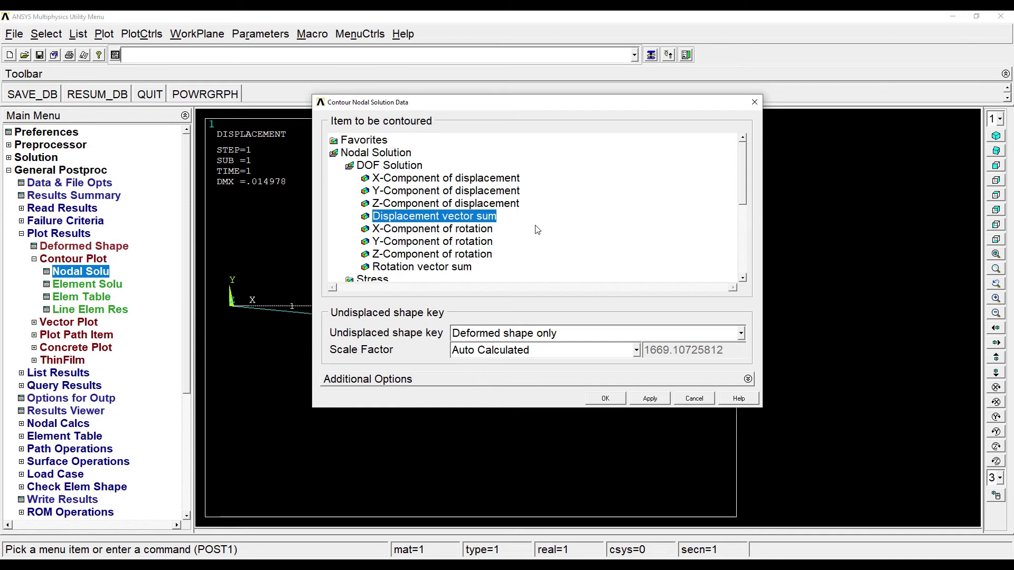
left_click(606, 398)
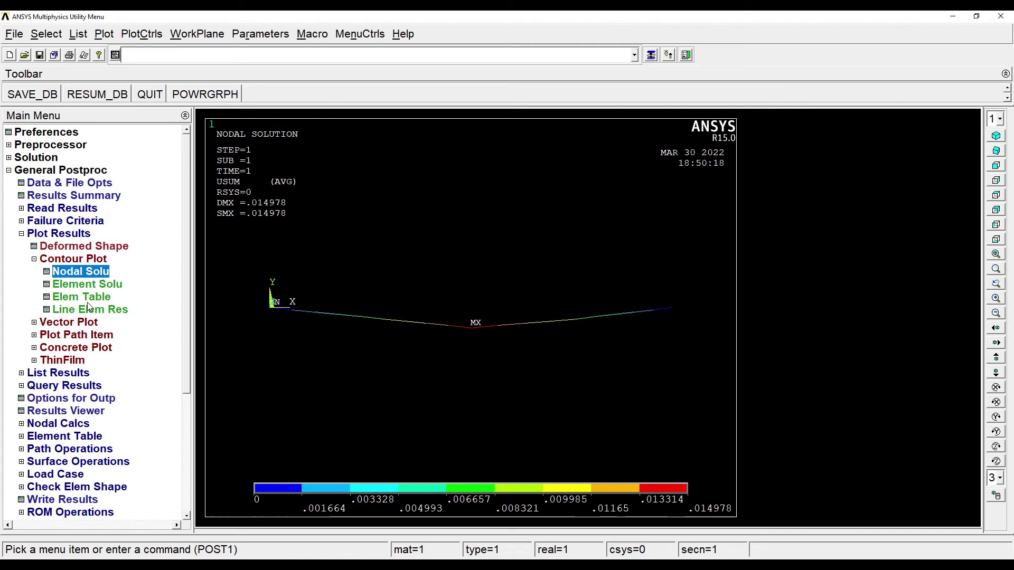
Replace it with a von Mises (SEQV) nodal stress contour plot
double_click(71, 271)
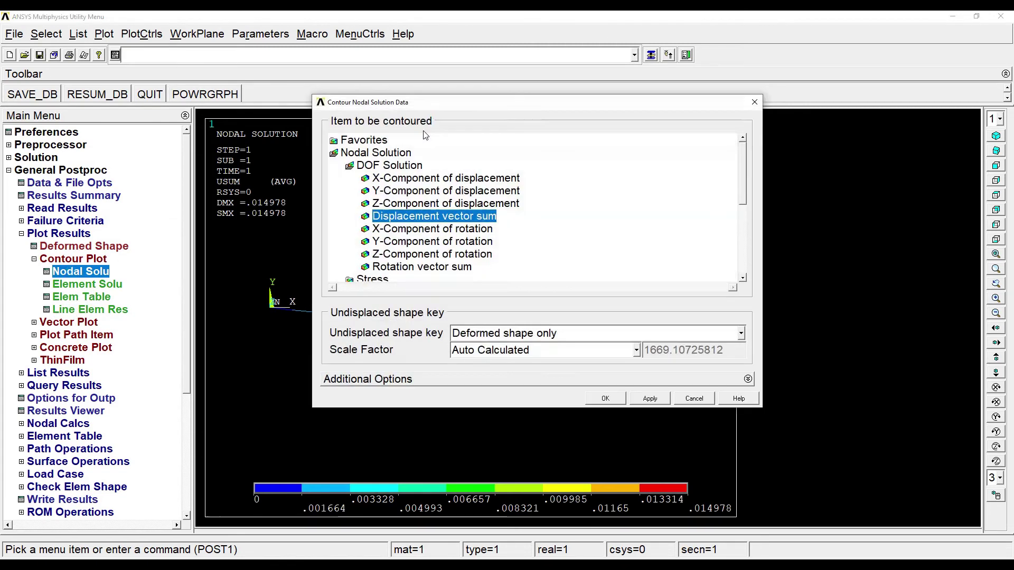
left_click_drag(742, 184, 742, 209)
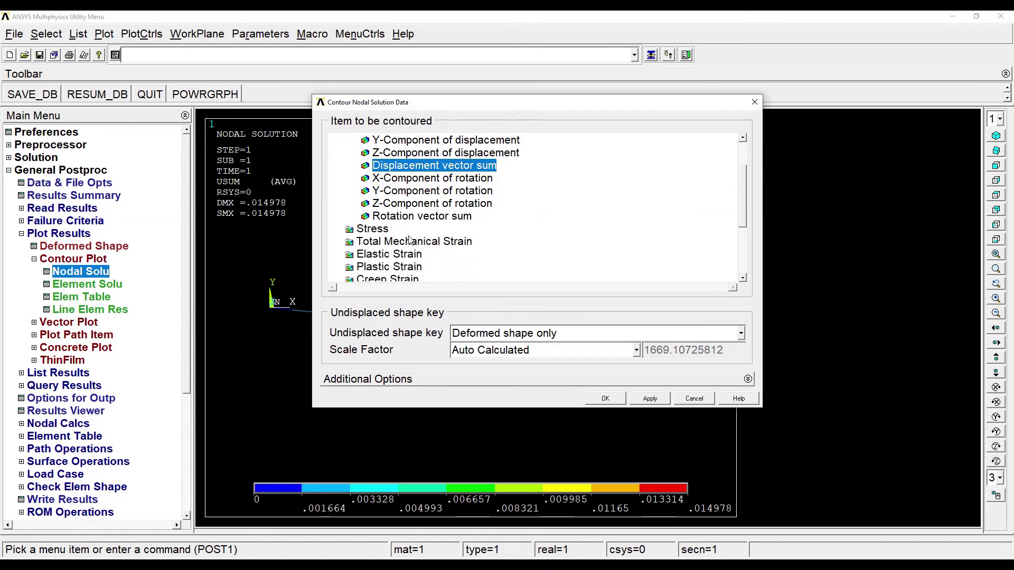
left_click(372, 230)
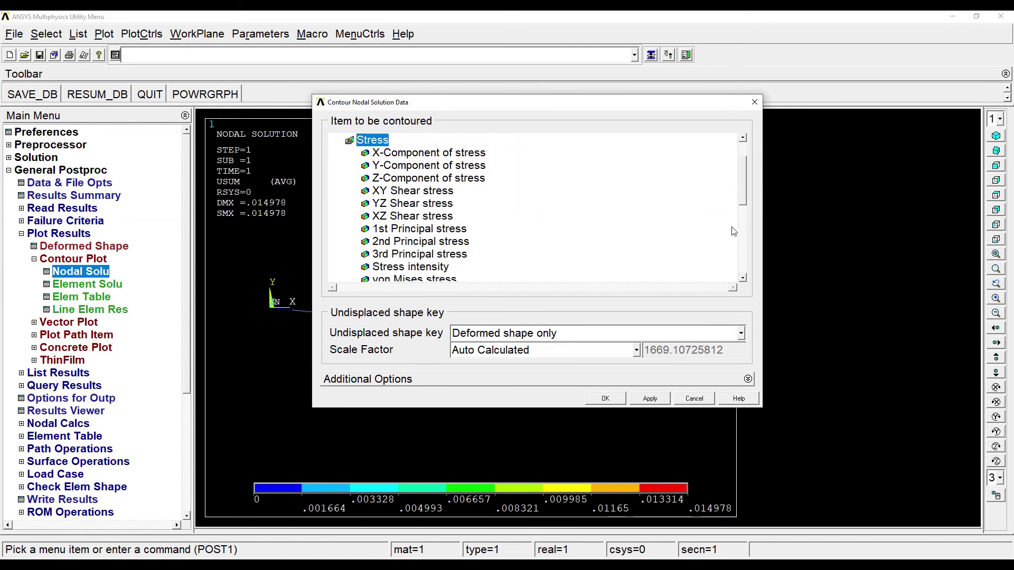
left_click_drag(741, 197, 741, 228)
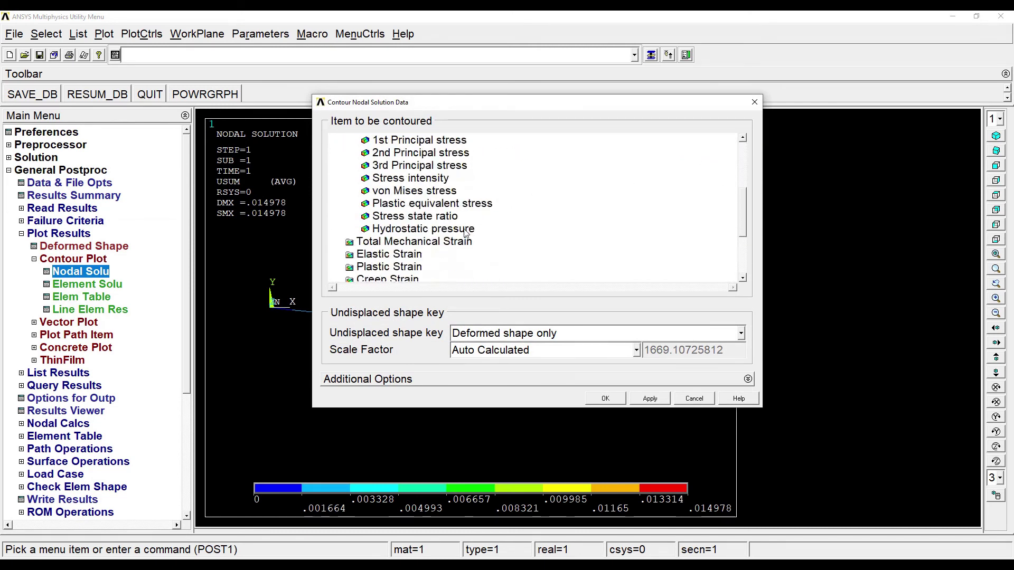
left_click(415, 191)
left_click(607, 400)
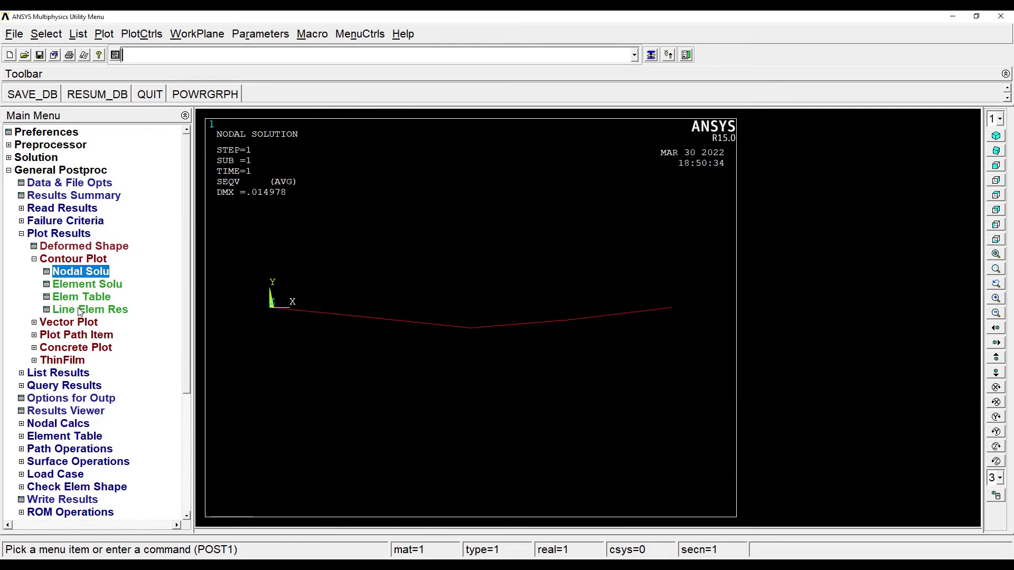
left_click(55, 375)
List reactions for all items, FY 57.589 and 92.411 totalling 150, then close the listing
left_click(58, 360)
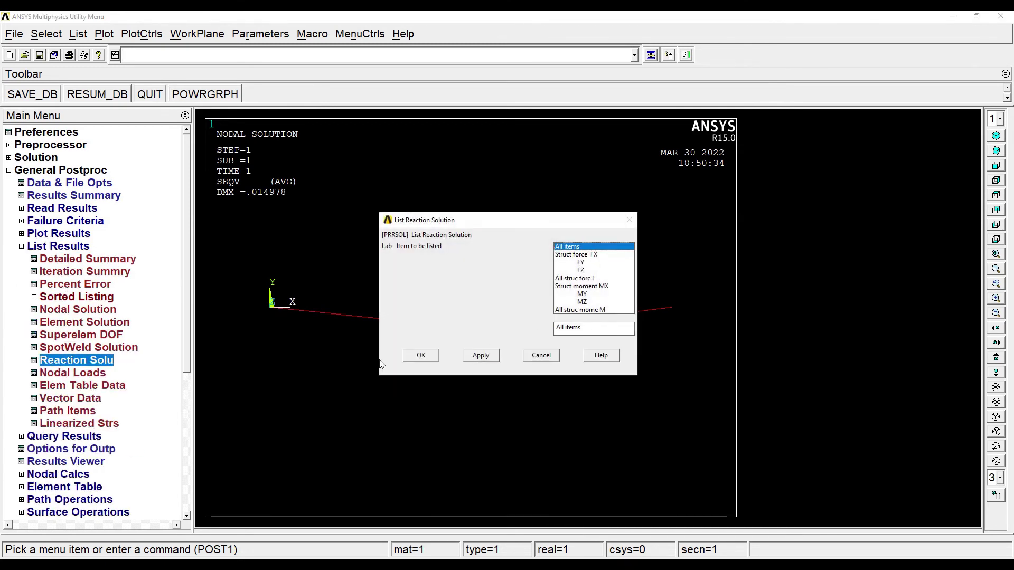
left_click(421, 355)
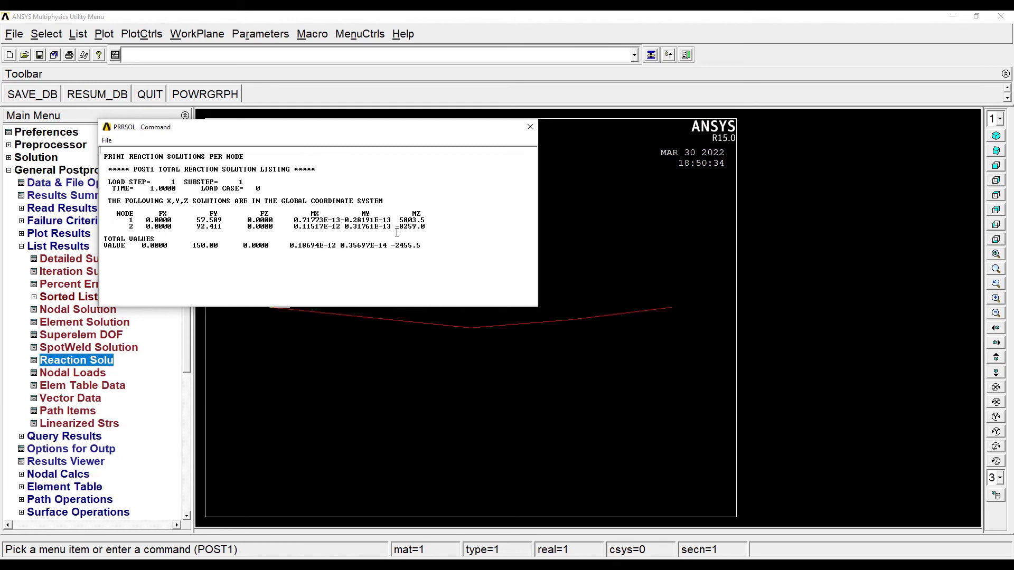
left_click(531, 127)
List summed nodal loads for all items (total MZ 2455.5), then close the listing
left_click(79, 375)
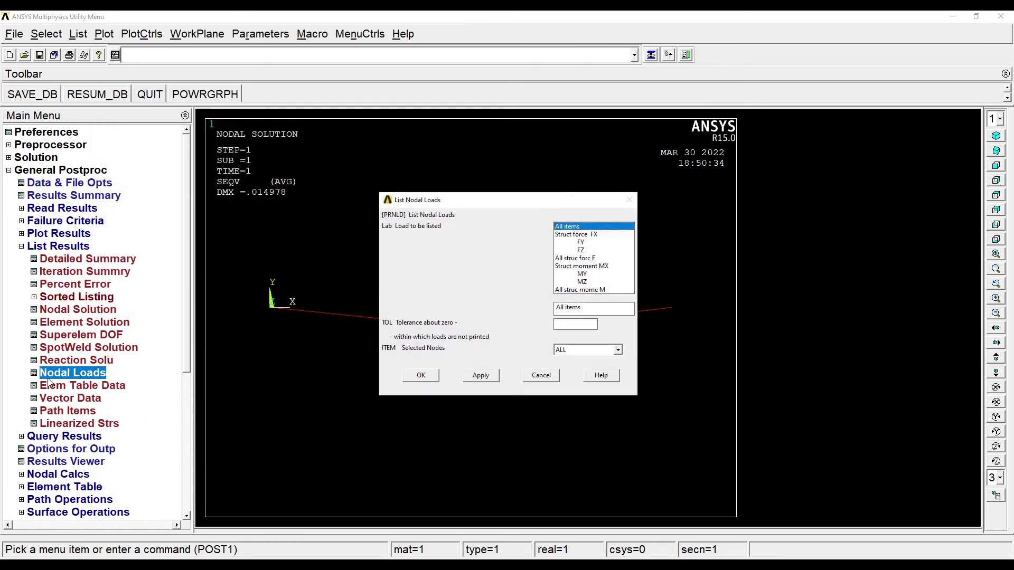
left_click(421, 375)
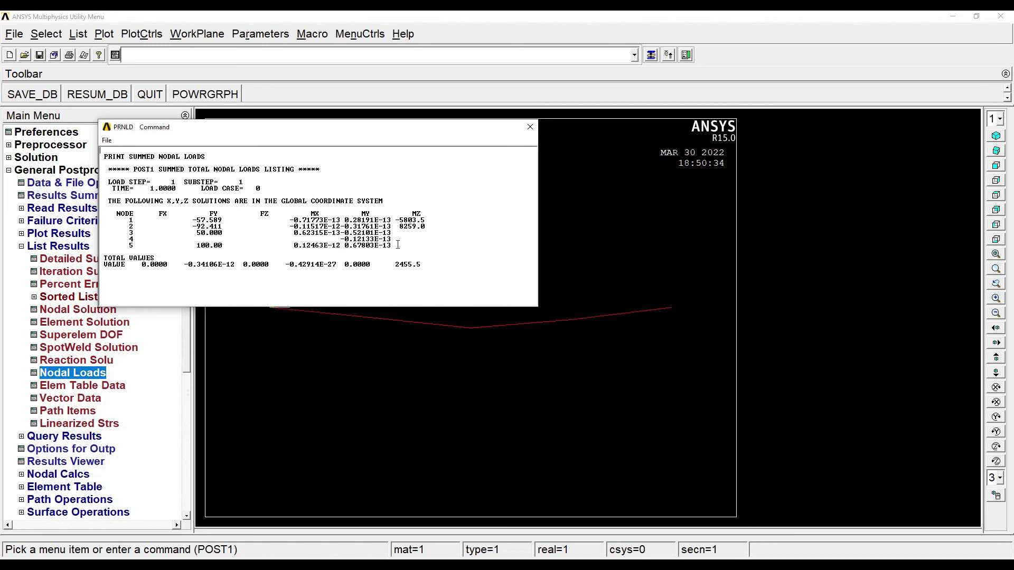
left_click(530, 126)
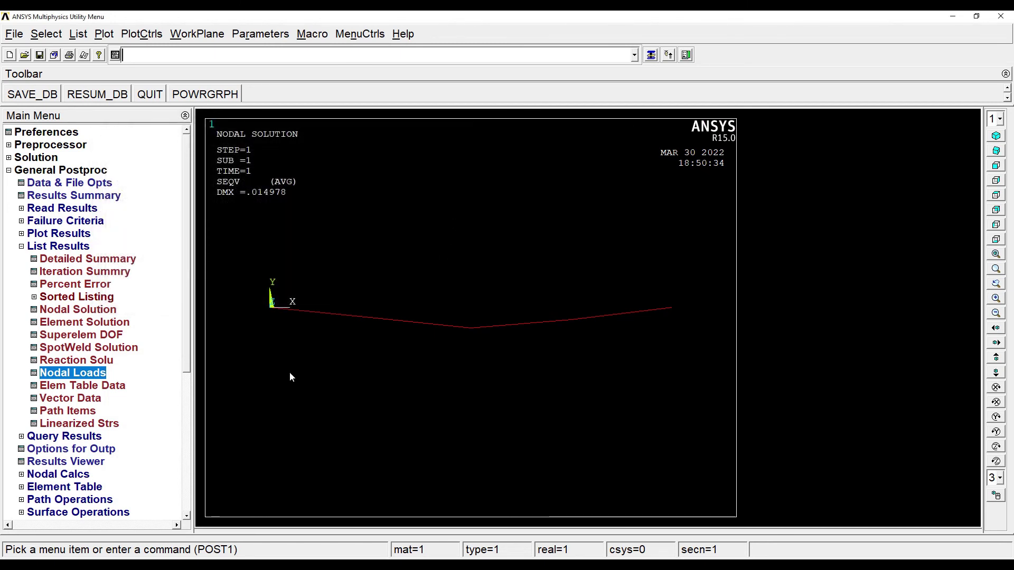